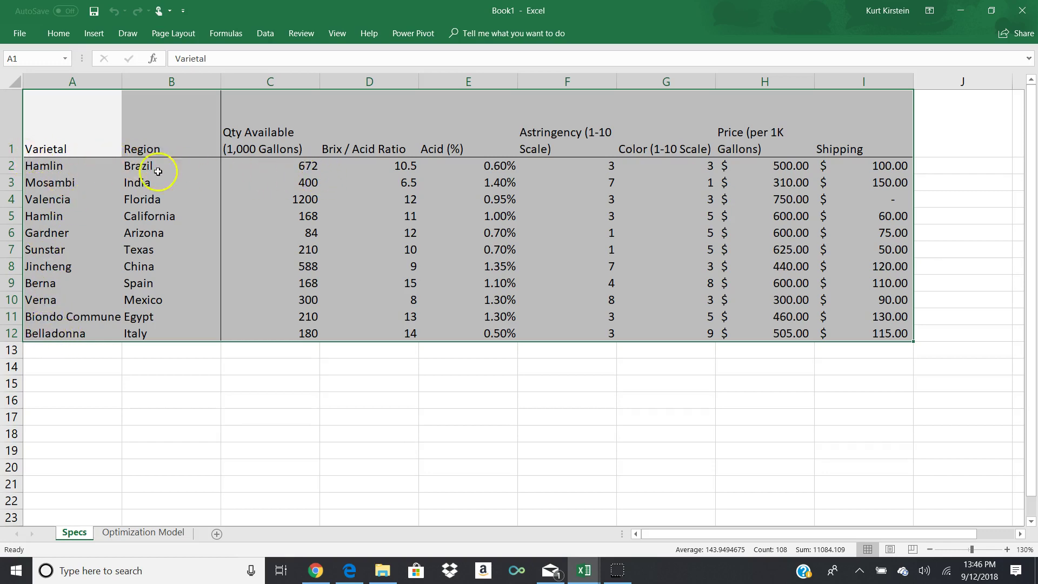
Step: Switch to the Optimization Model sheet, glancing at the Specs sheet along the way
right_click(160, 226)
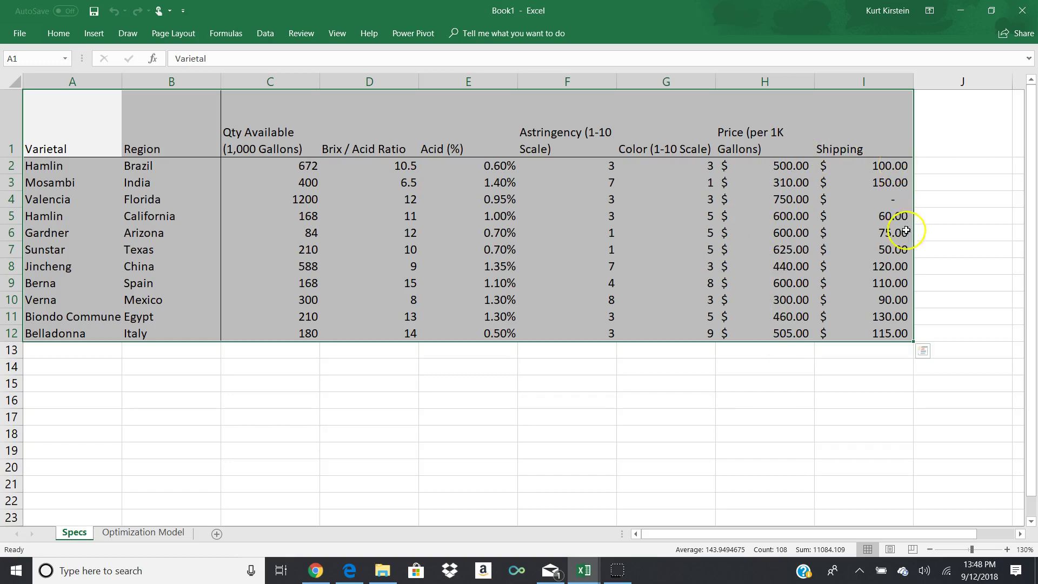
mouse_move(899, 301)
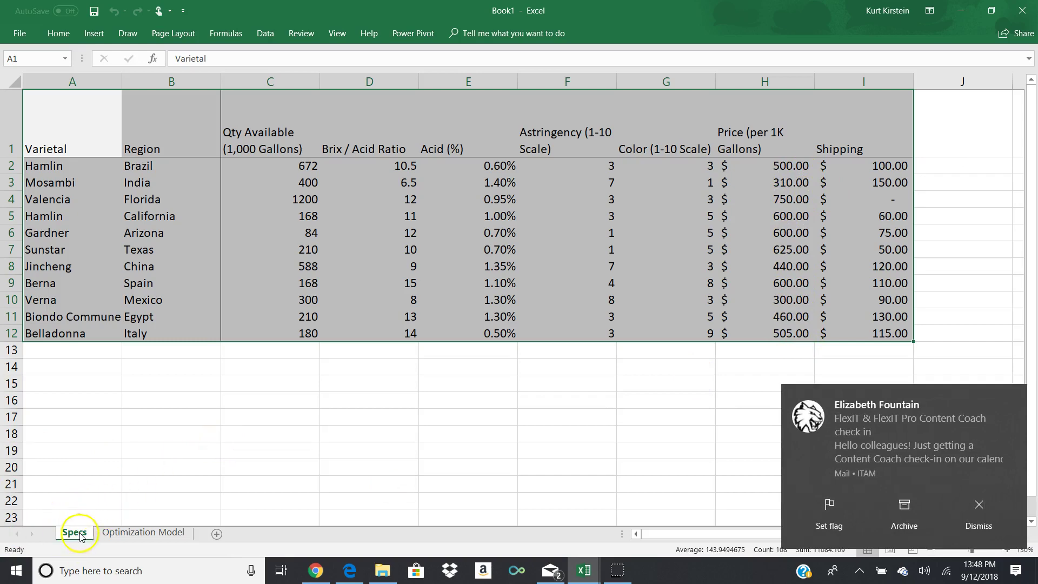
click(114, 535)
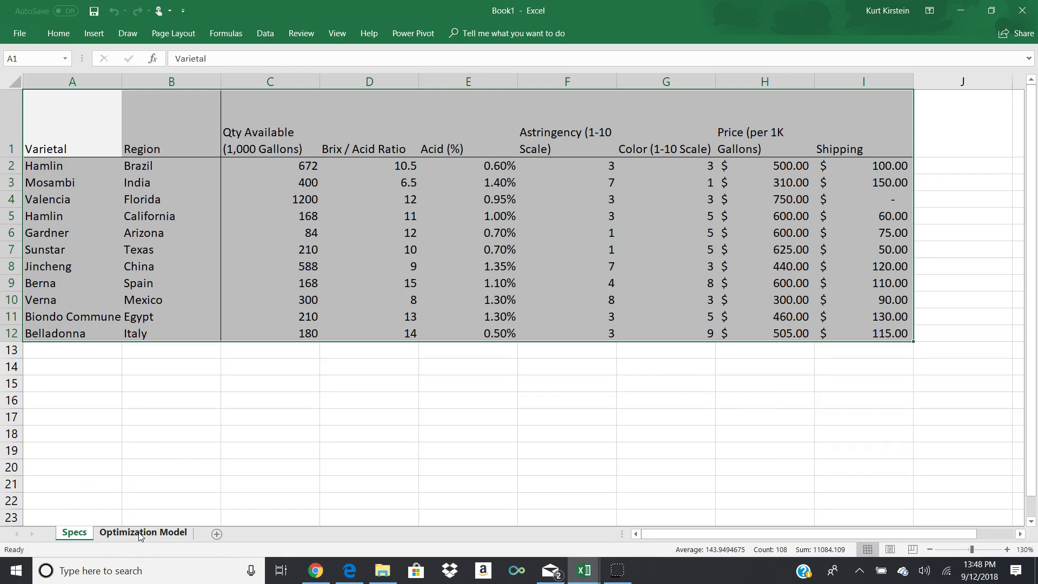
click(139, 535)
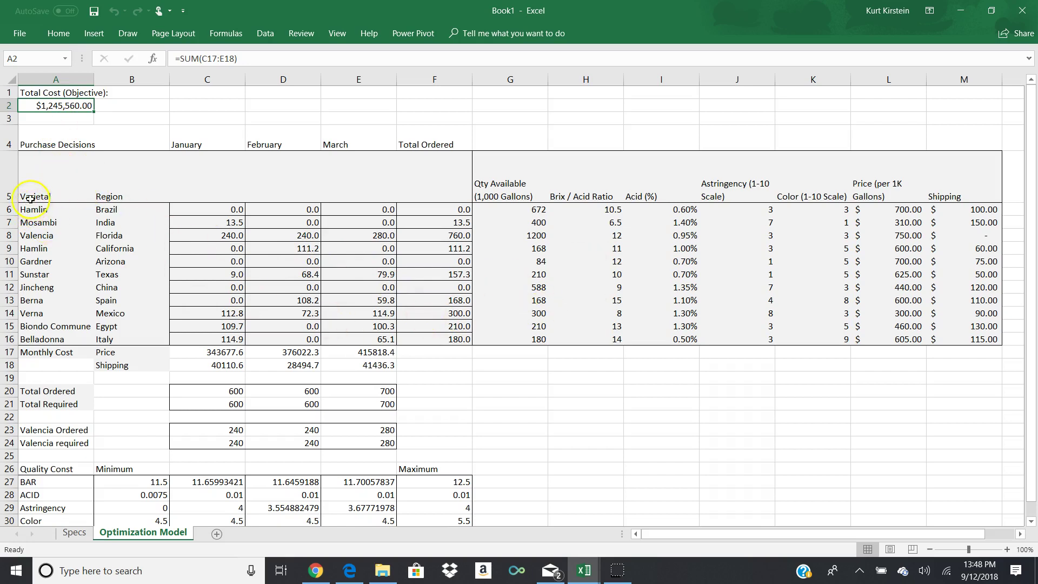
click(71, 533)
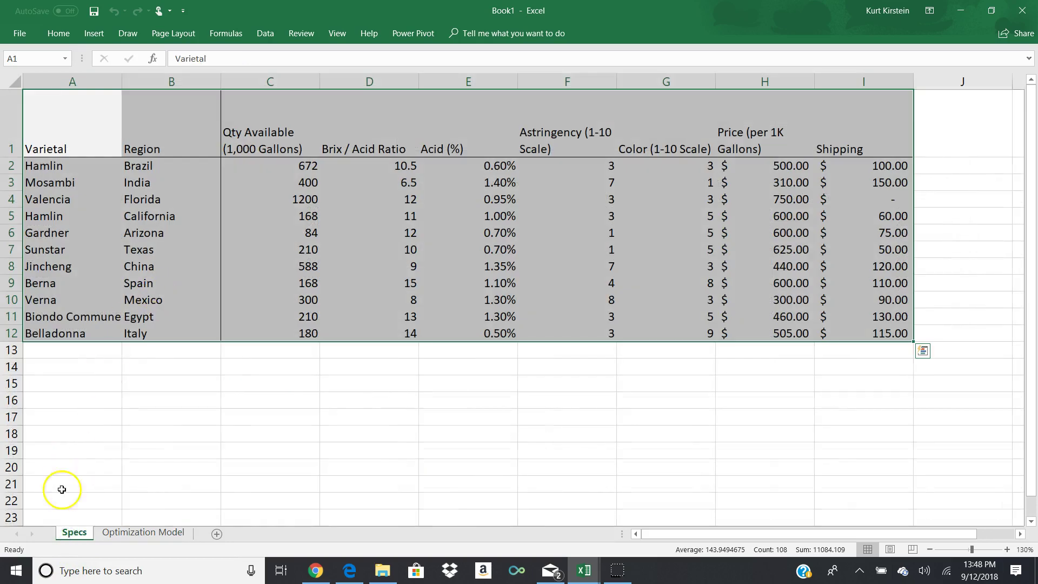
click(146, 533)
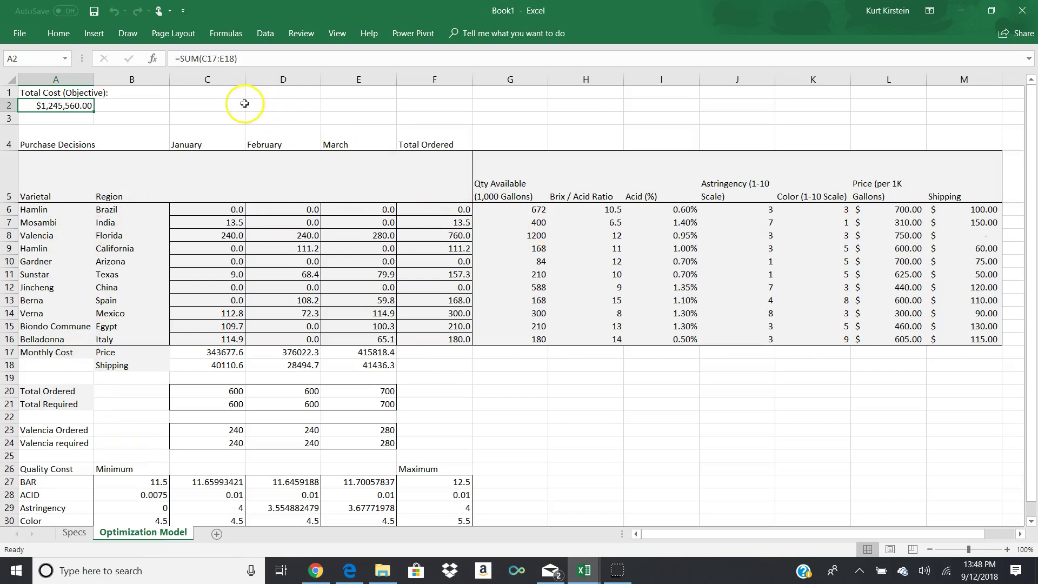
Step: Select columns C:F, then the monthly order quantities range C6:F16
drag(224, 80, 427, 91)
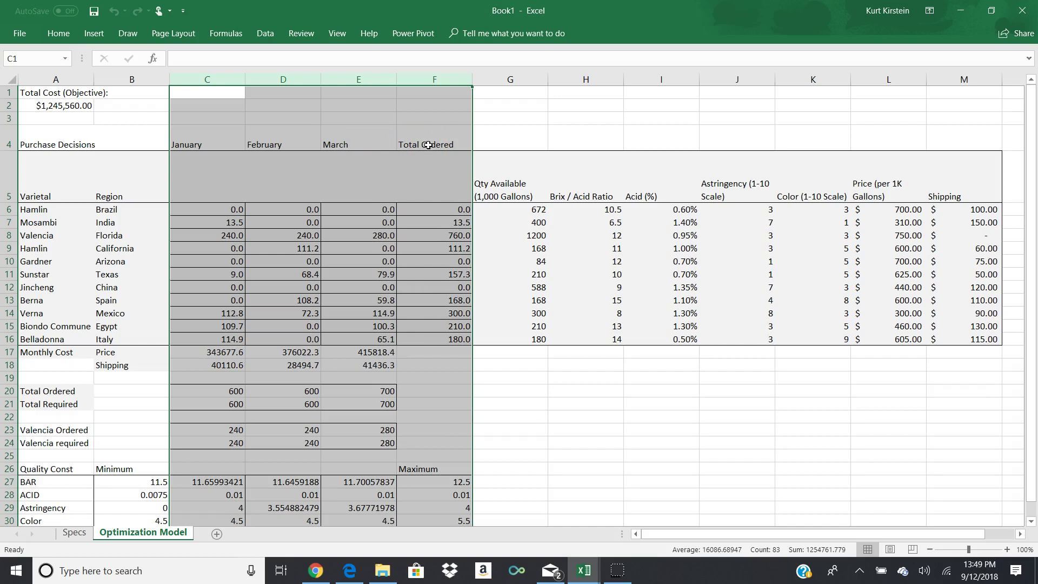
click(238, 212)
drag(230, 213, 422, 339)
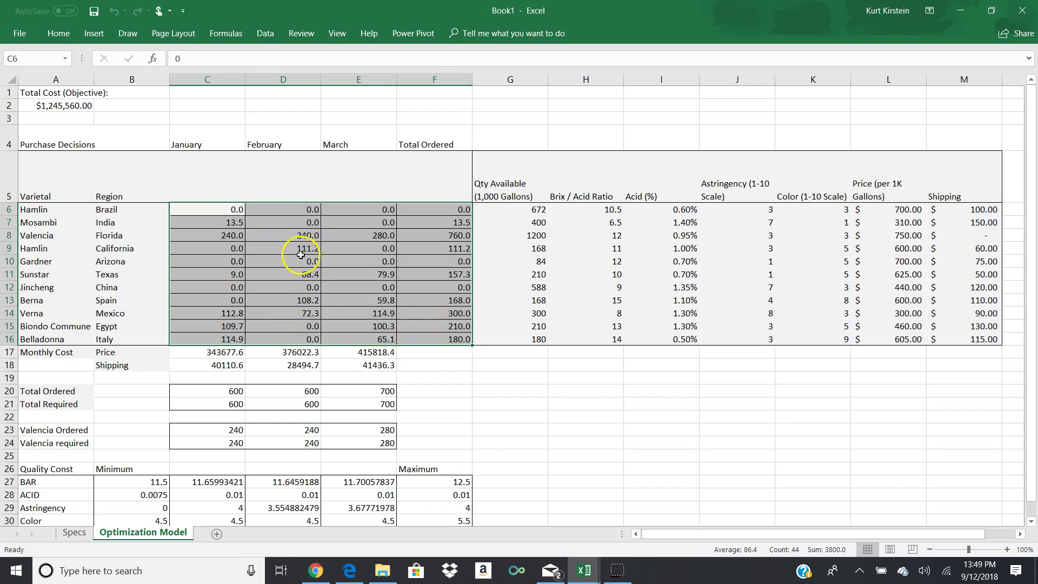
click(76, 109)
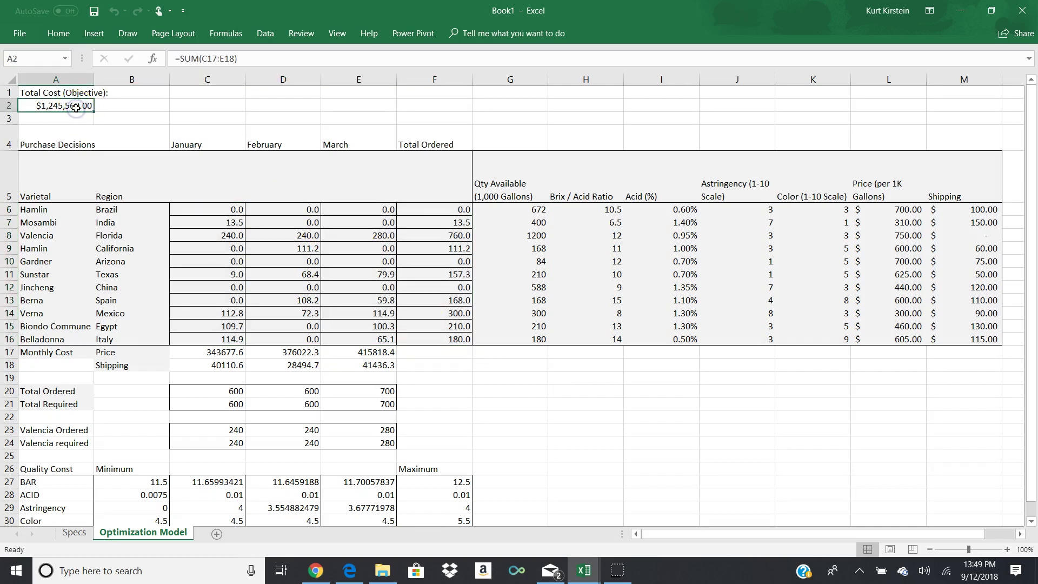
drag(196, 210, 424, 338)
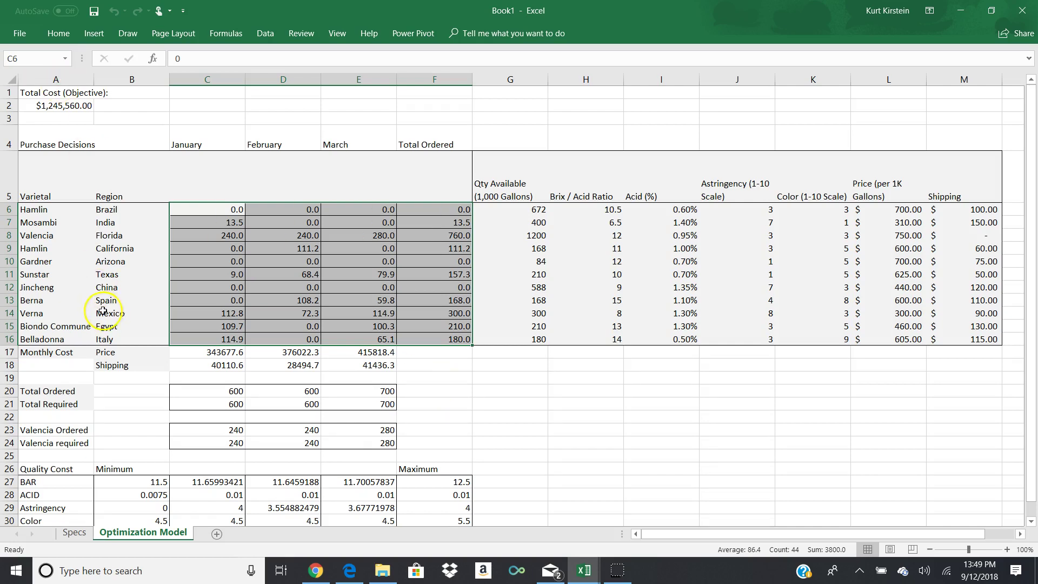
click(48, 352)
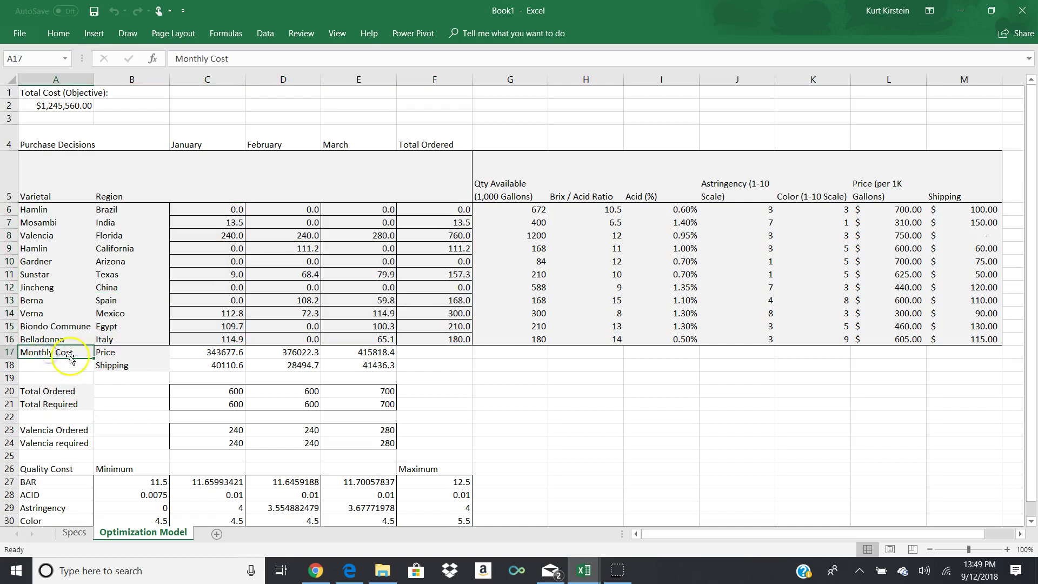
click(109, 353)
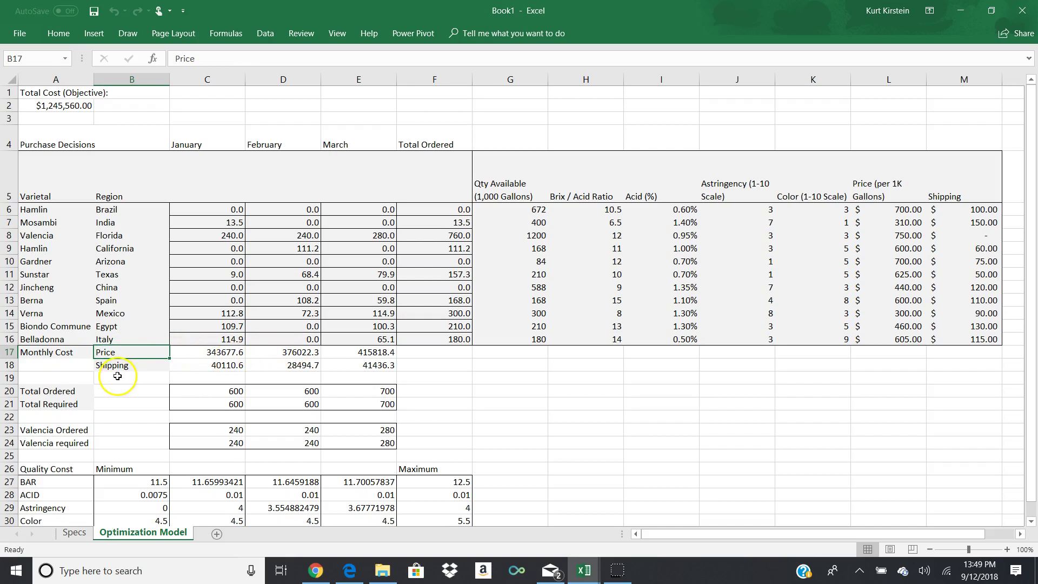
click(114, 370)
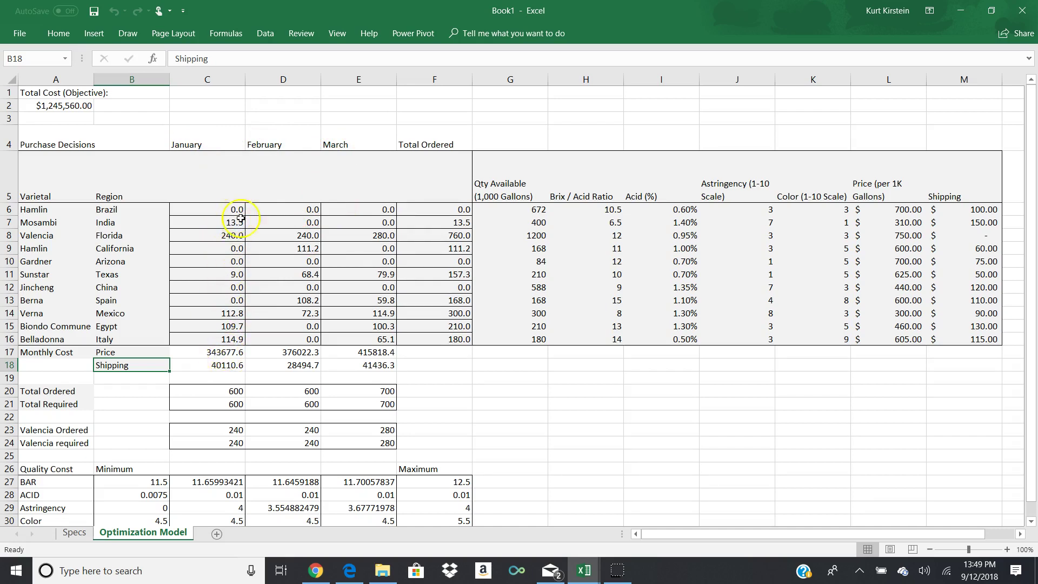
click(230, 353)
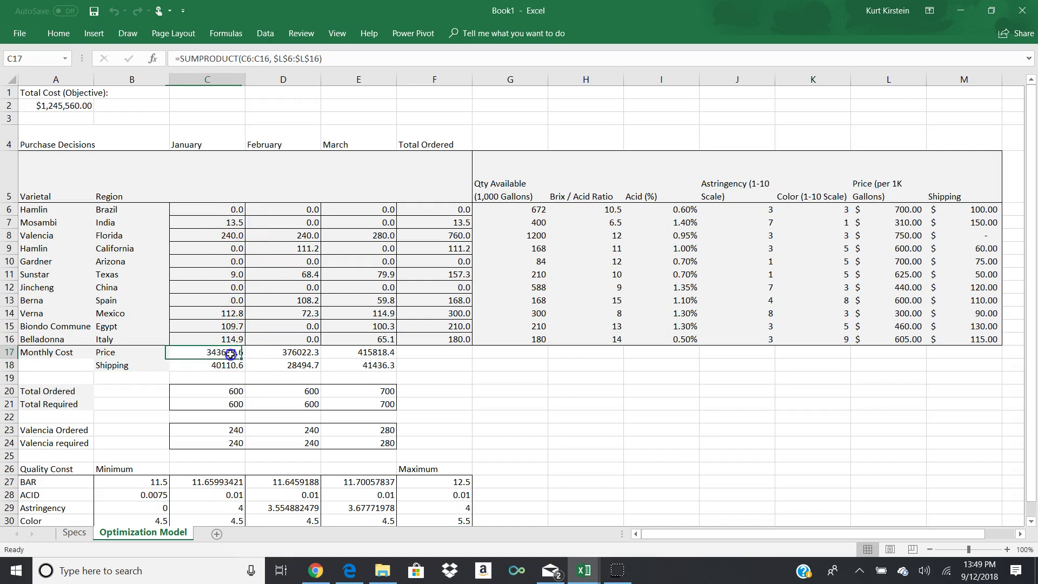
click(216, 211)
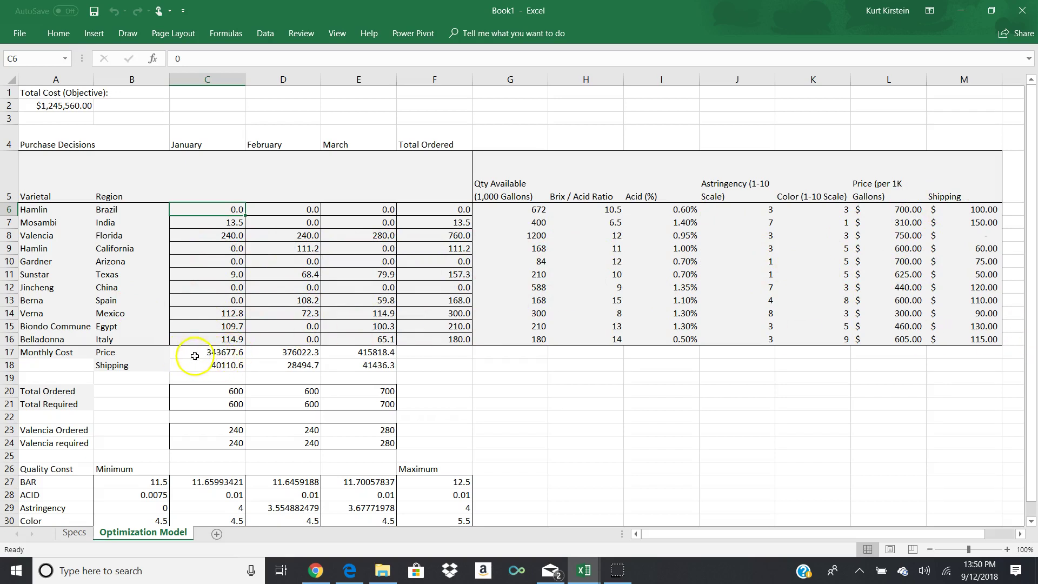
click(196, 355)
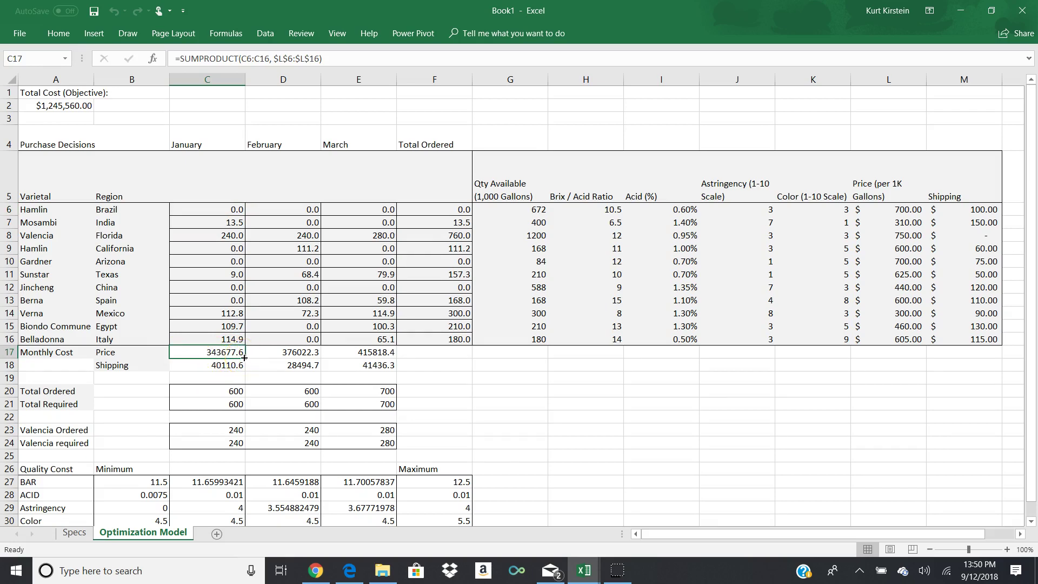
click(285, 356)
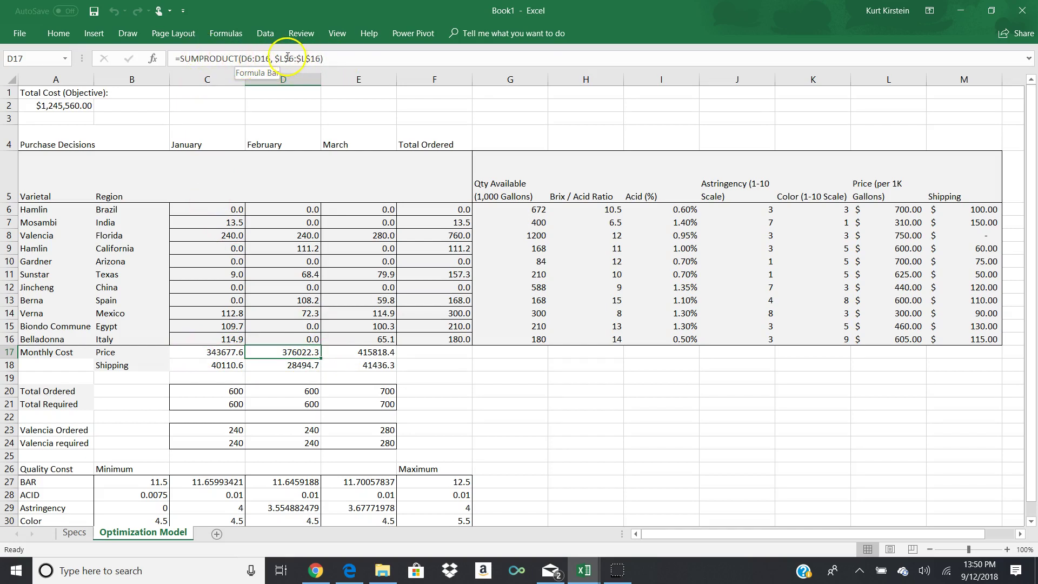
click(222, 353)
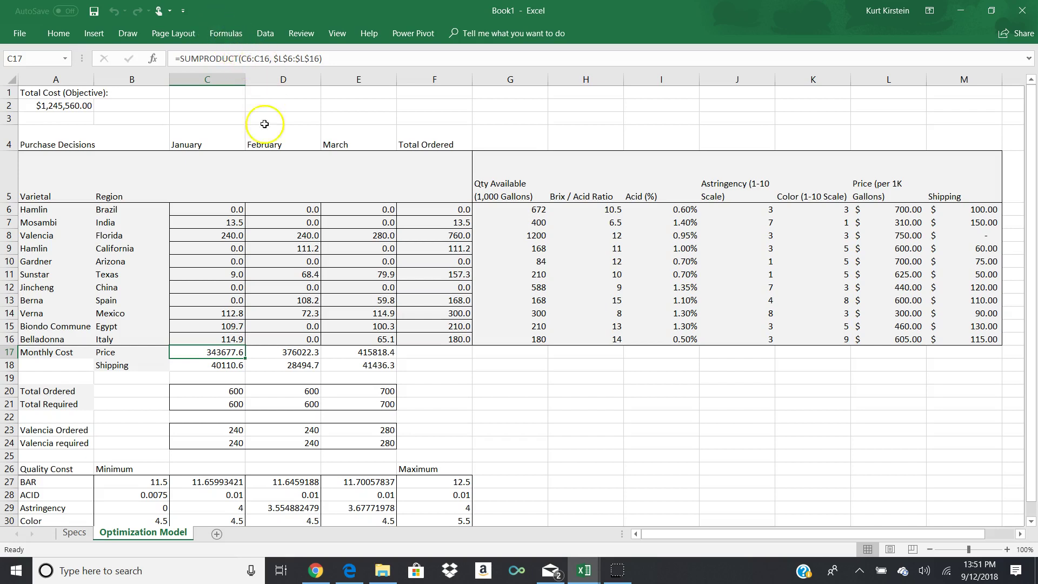
Step: Fill the C17 price cost formula across to E17 and verify the February and March formulas
click(202, 352)
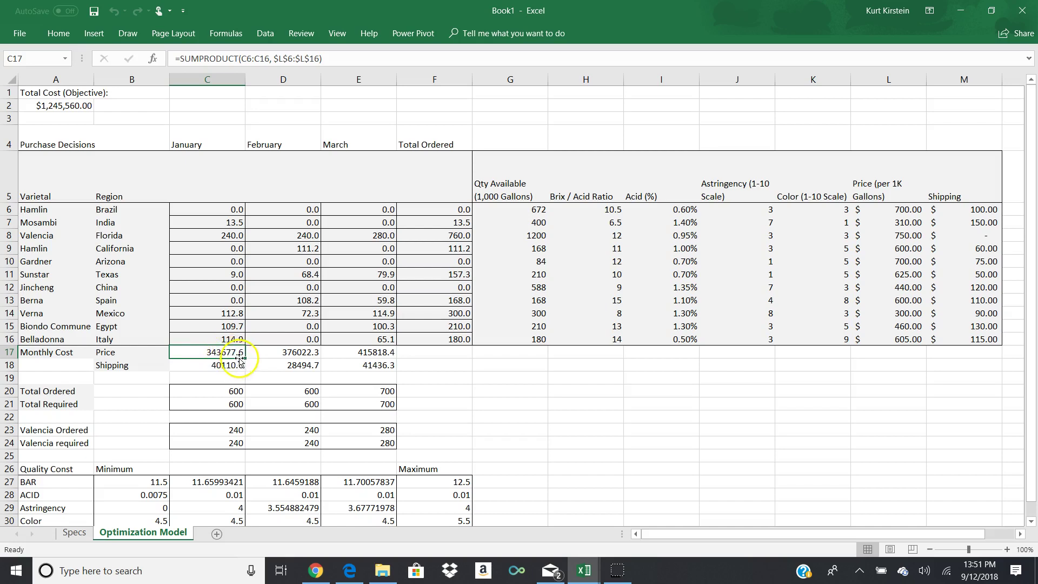
drag(246, 356, 381, 359)
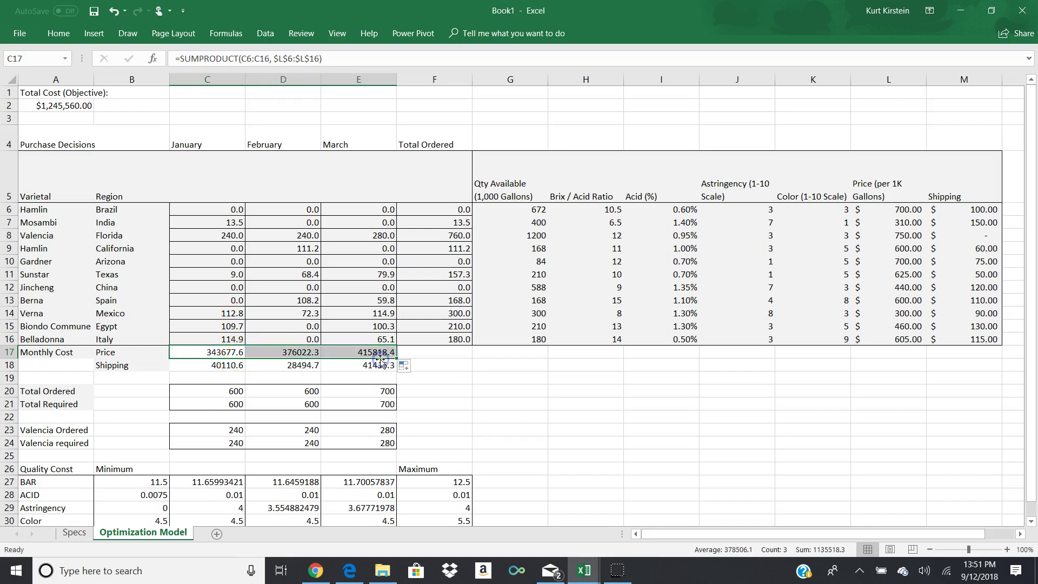
click(299, 355)
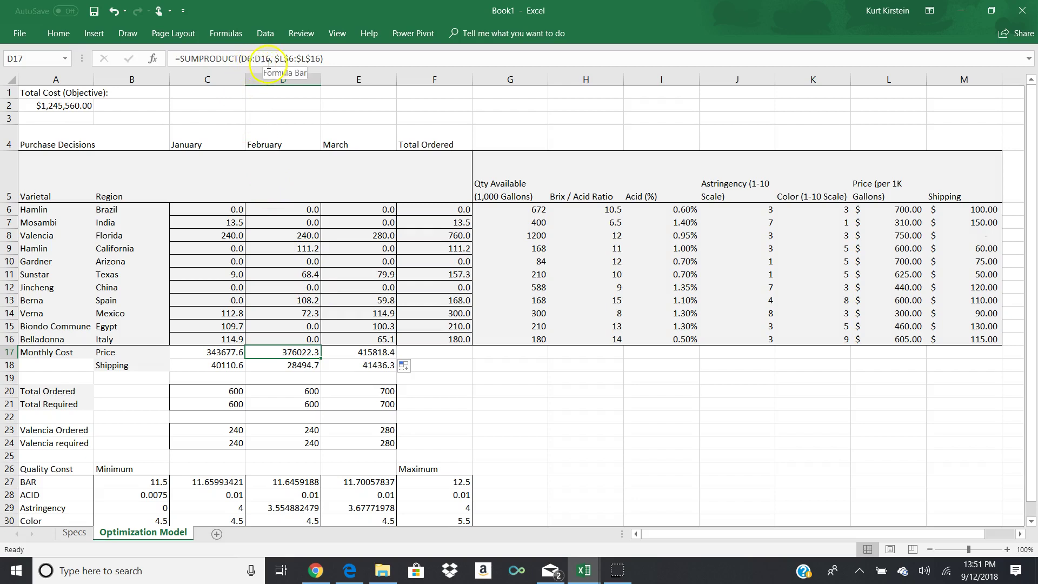
click(368, 352)
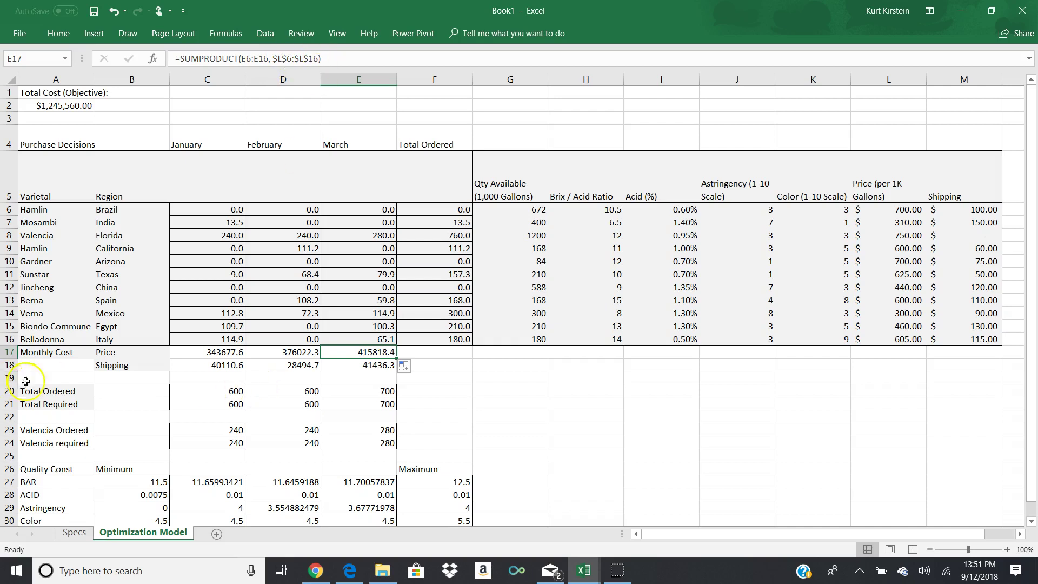
click(218, 367)
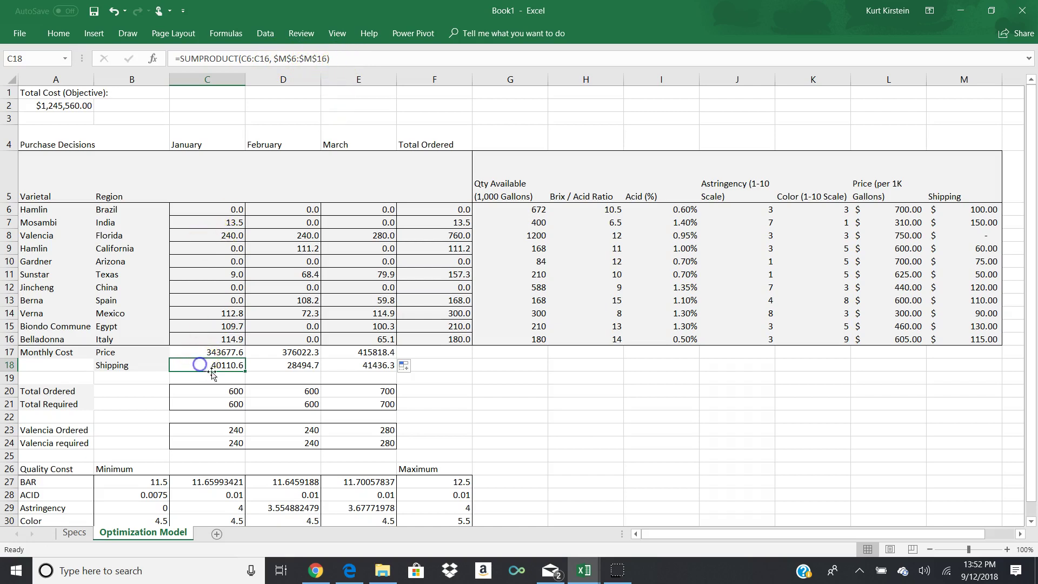
Step: Fill the C18 shipping cost formula through E18 and review Total Required values 600, 600, 700
drag(244, 371, 397, 373)
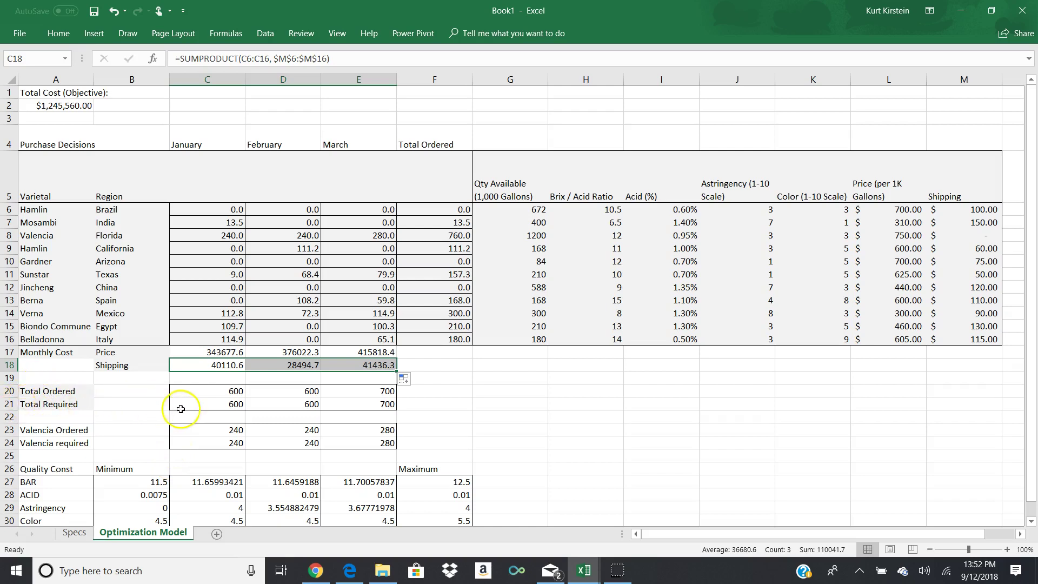
click(224, 404)
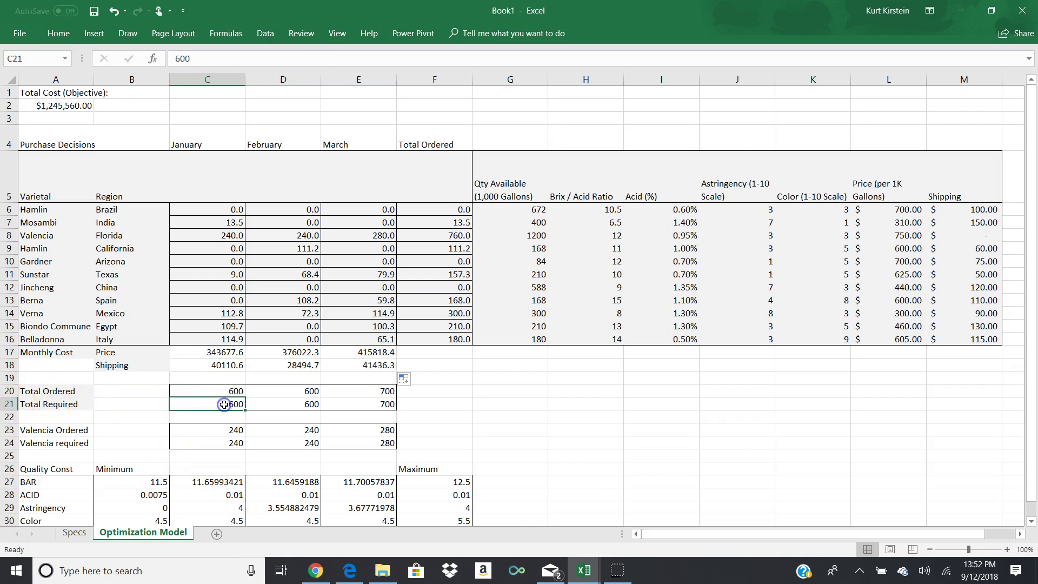
click(289, 404)
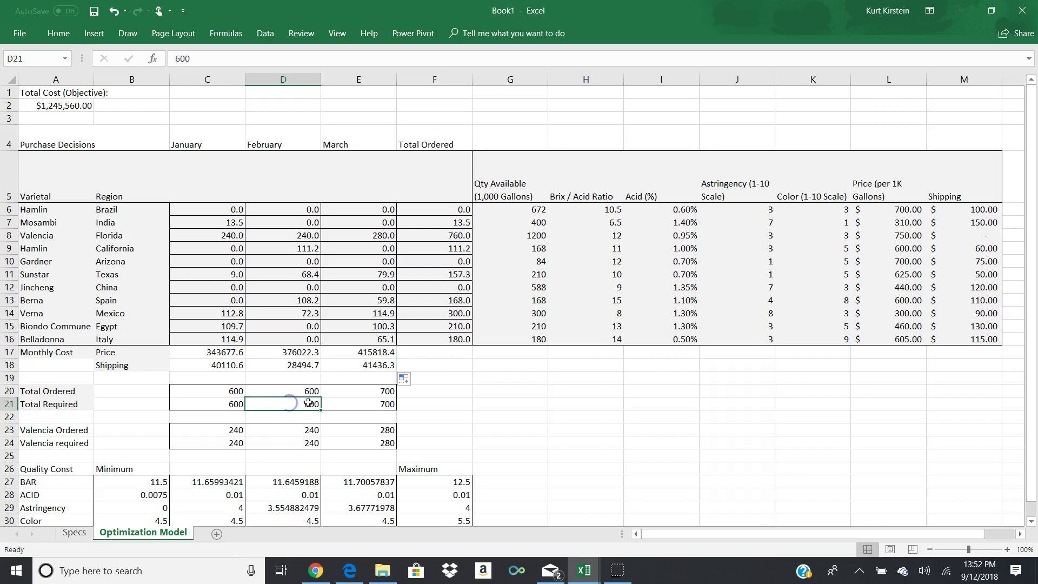
click(371, 405)
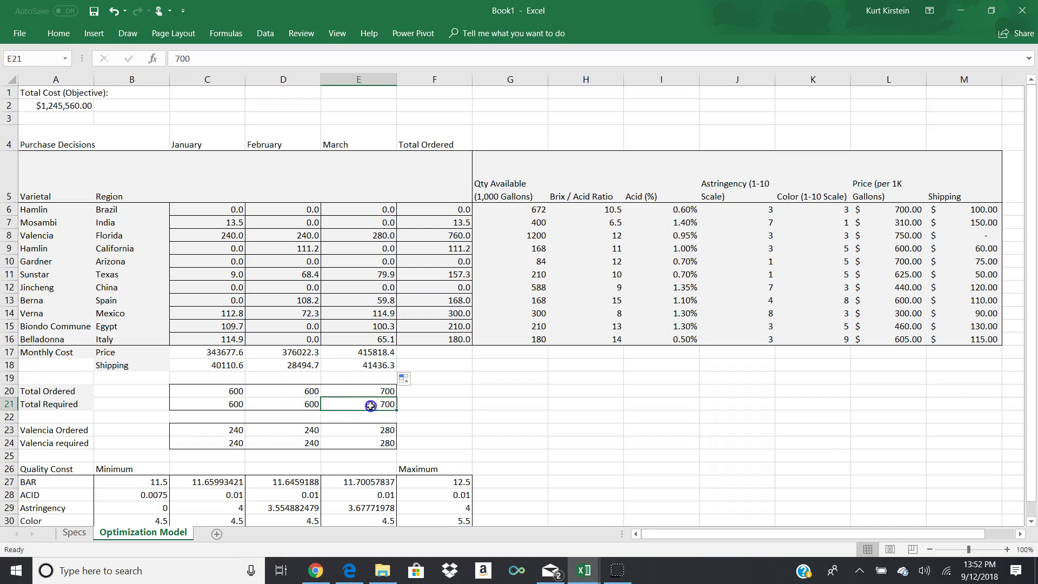
click(213, 404)
click(286, 404)
click(352, 405)
click(216, 395)
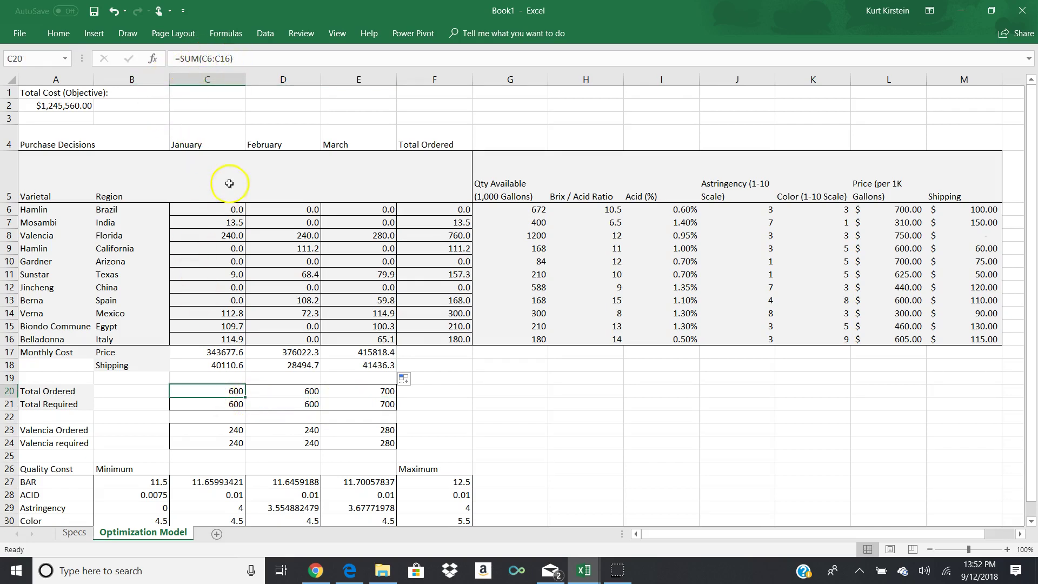
click(283, 391)
click(387, 392)
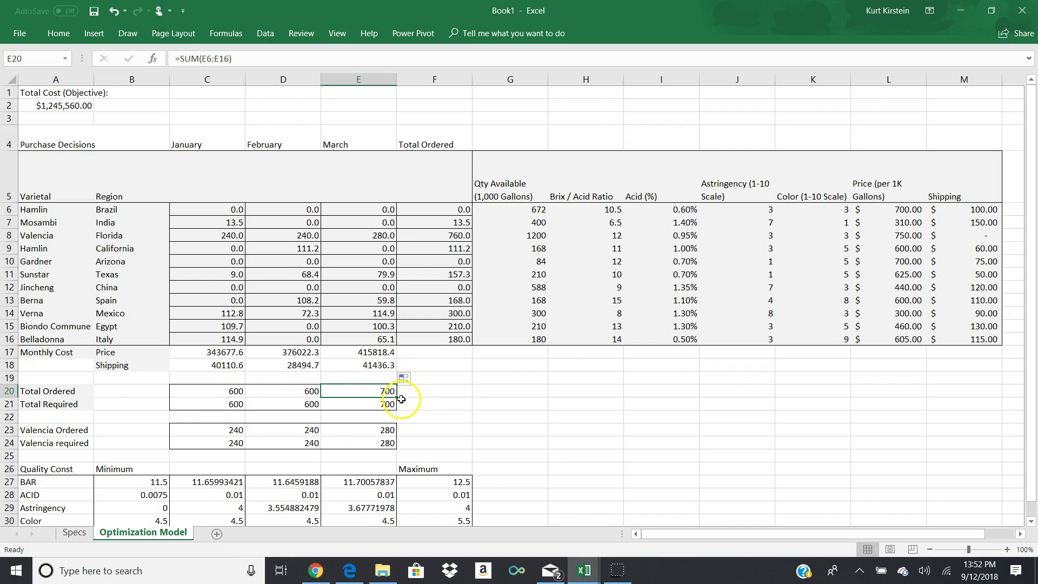
scroll(225, 367, down, 2)
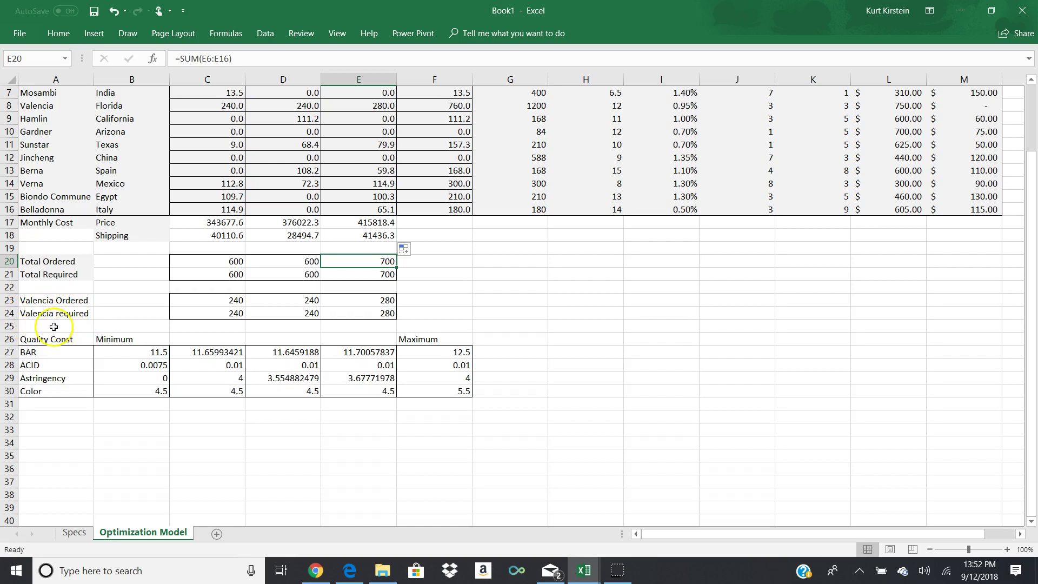
scroll(38, 314, up, 1)
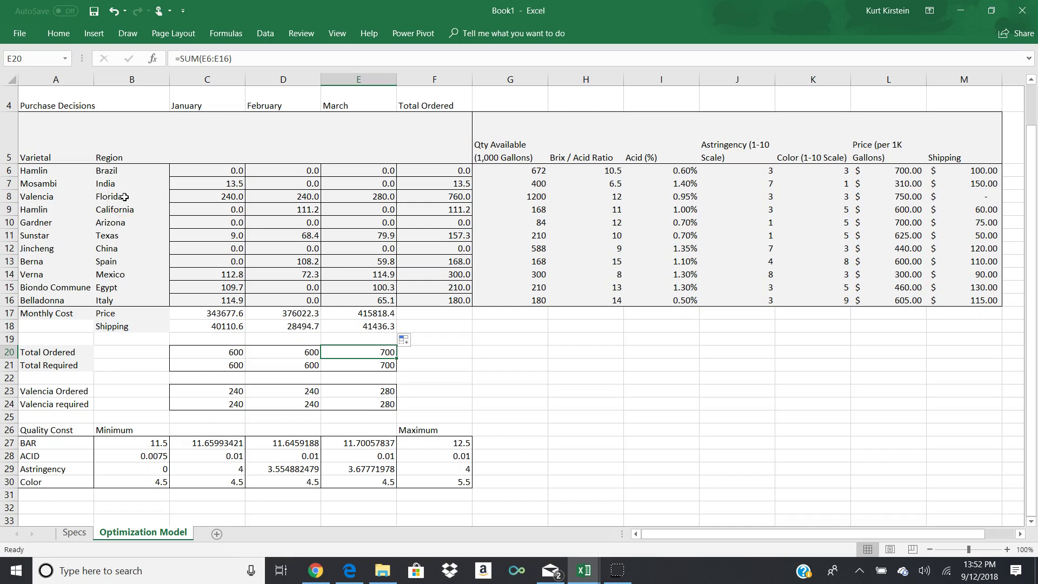
drag(225, 404, 356, 404)
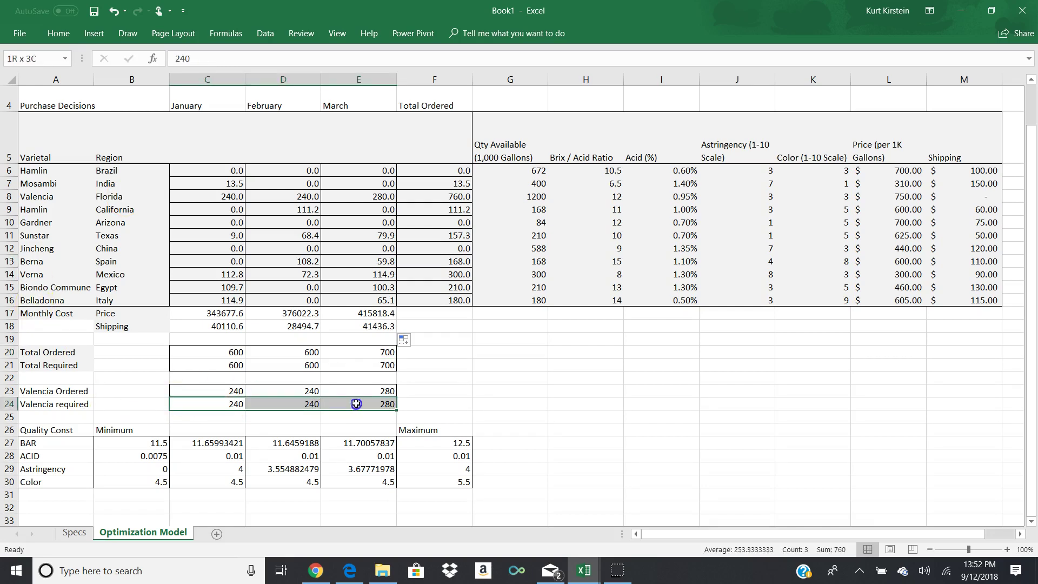
click(227, 404)
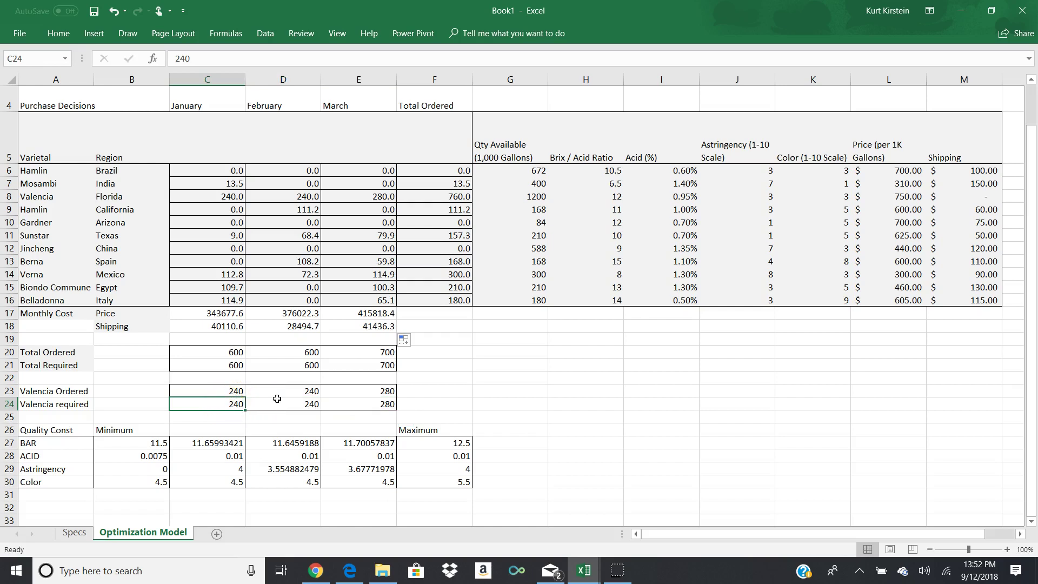
click(279, 407)
click(371, 404)
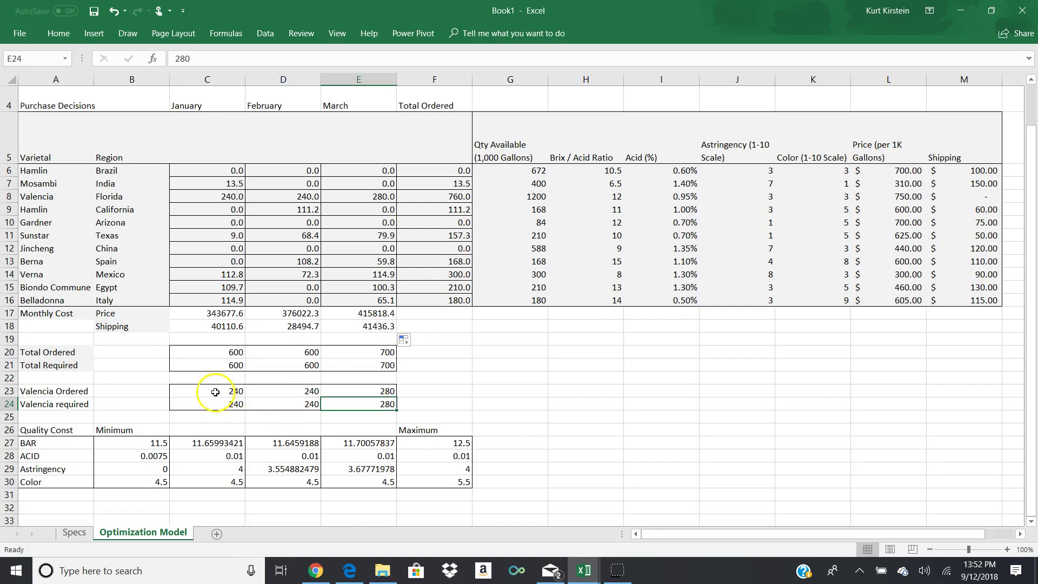
click(213, 388)
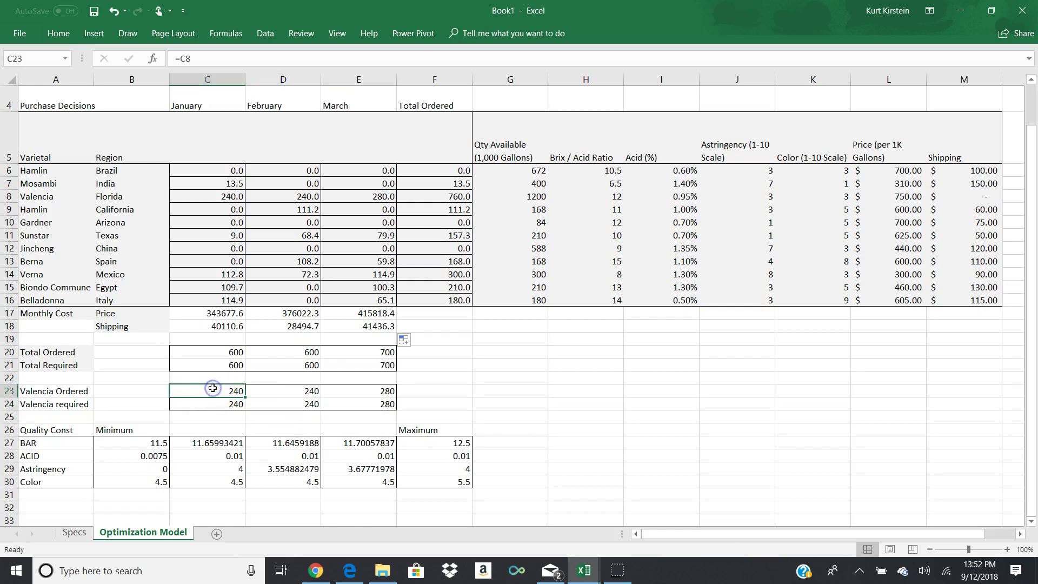
click(266, 391)
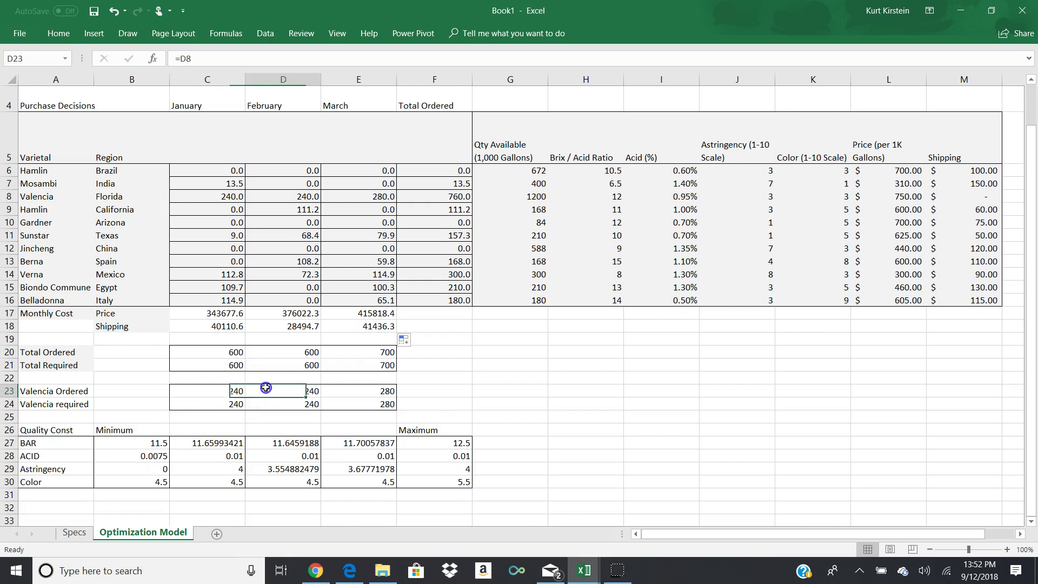
click(205, 389)
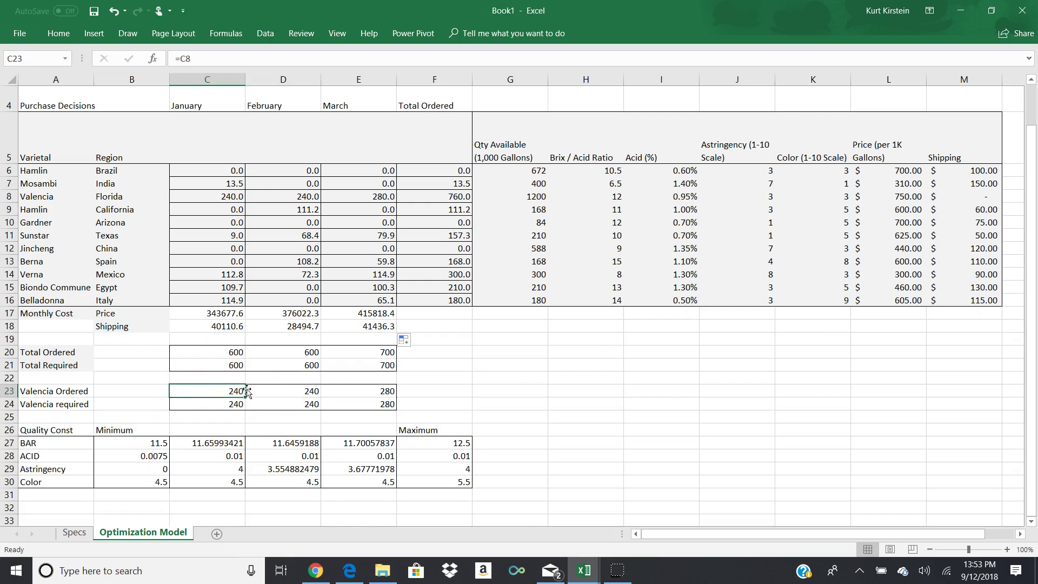
click(278, 389)
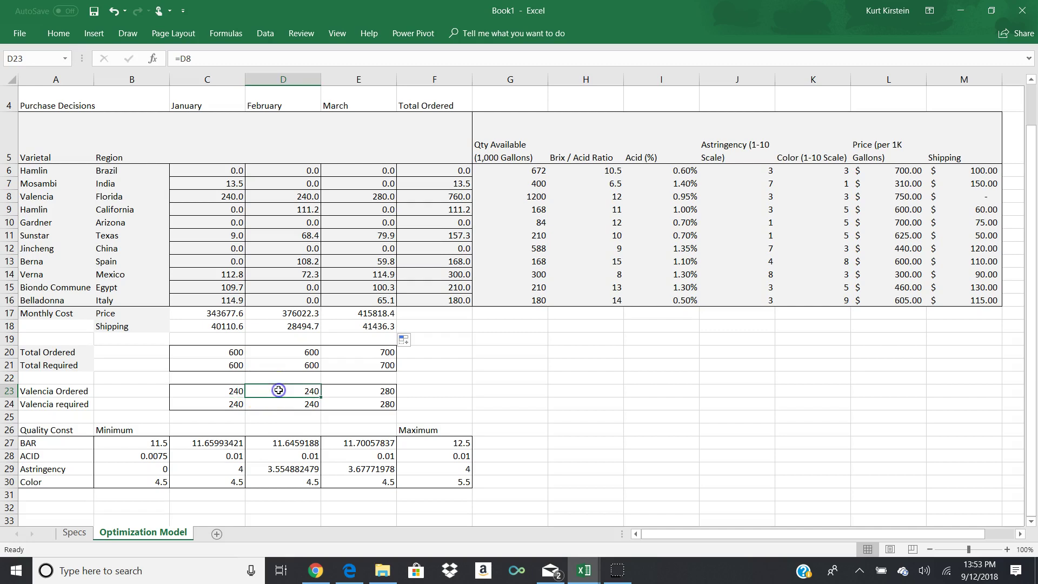
click(349, 390)
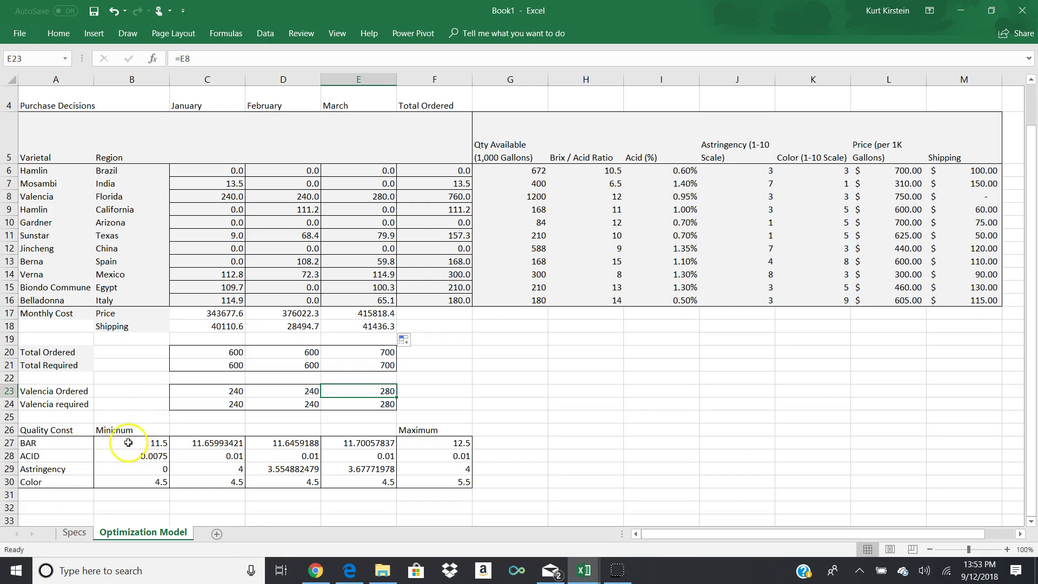
drag(127, 443, 123, 478)
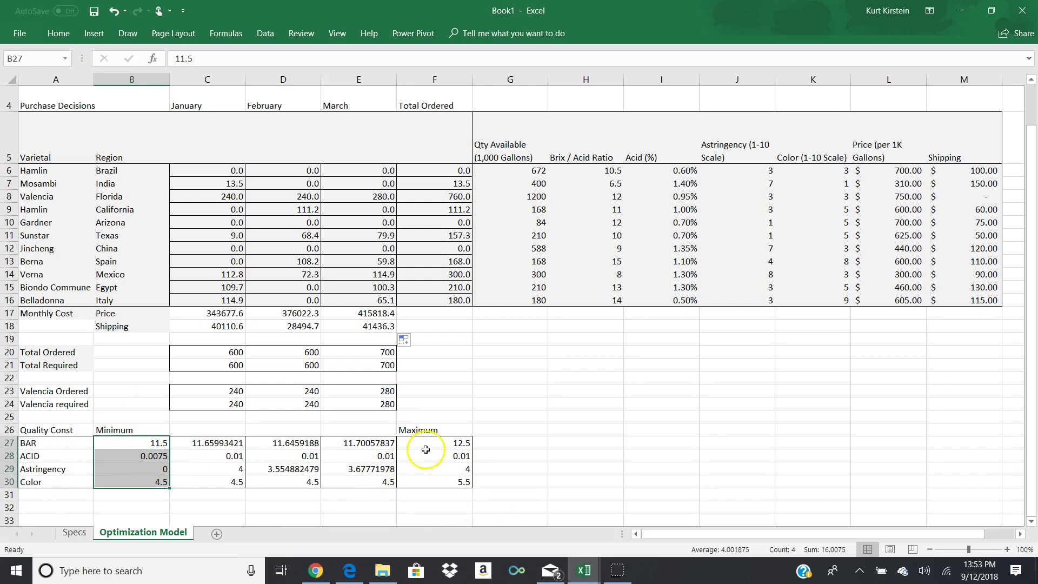
drag(430, 443, 436, 482)
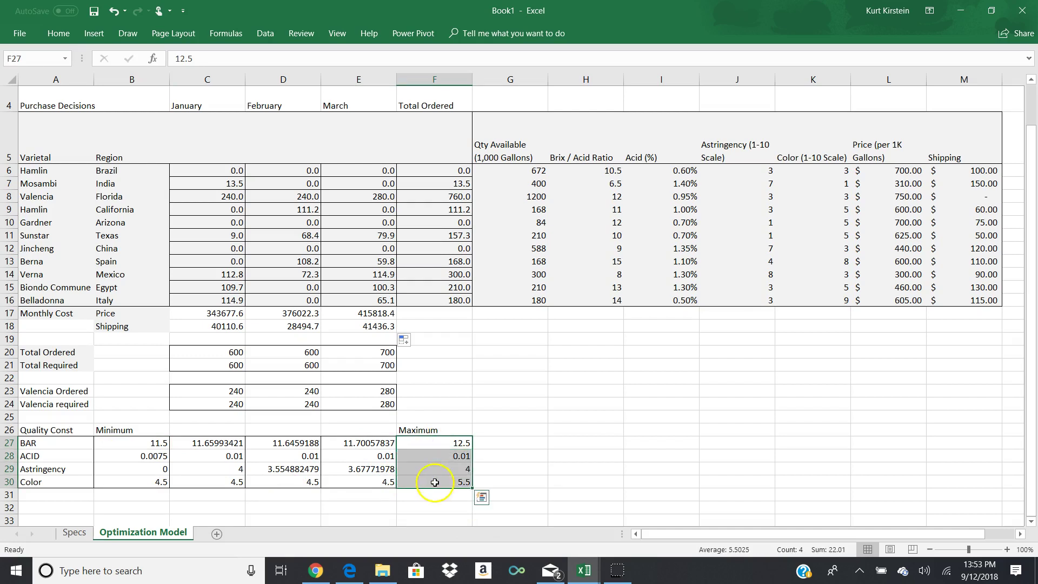
click(212, 442)
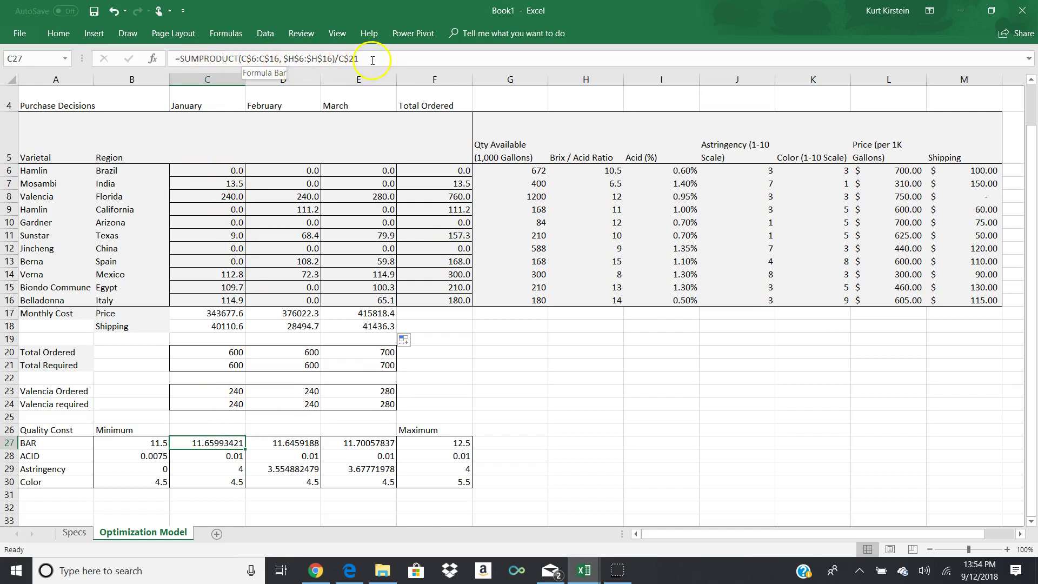
click(198, 456)
click(199, 468)
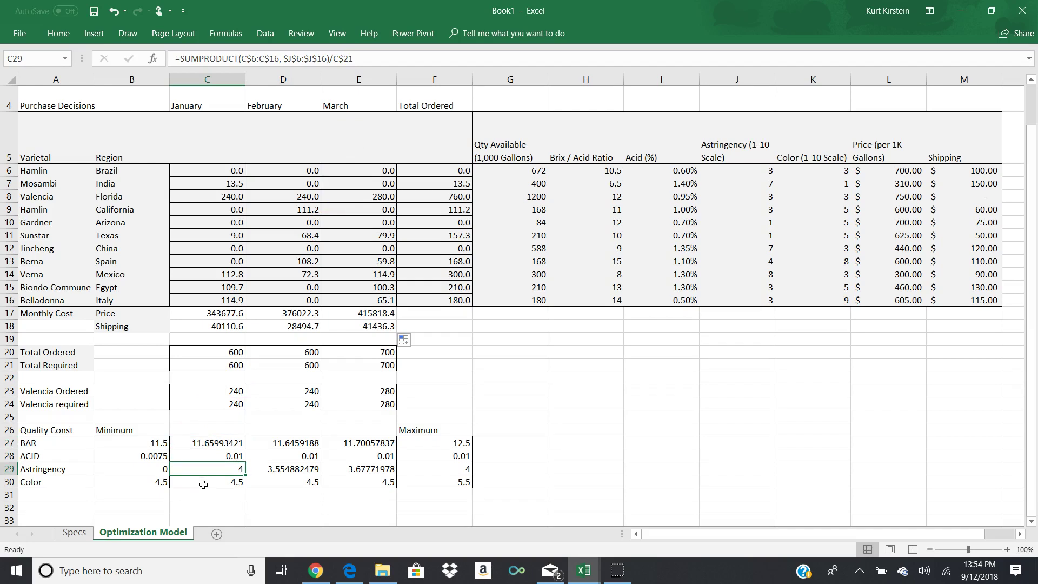
click(203, 484)
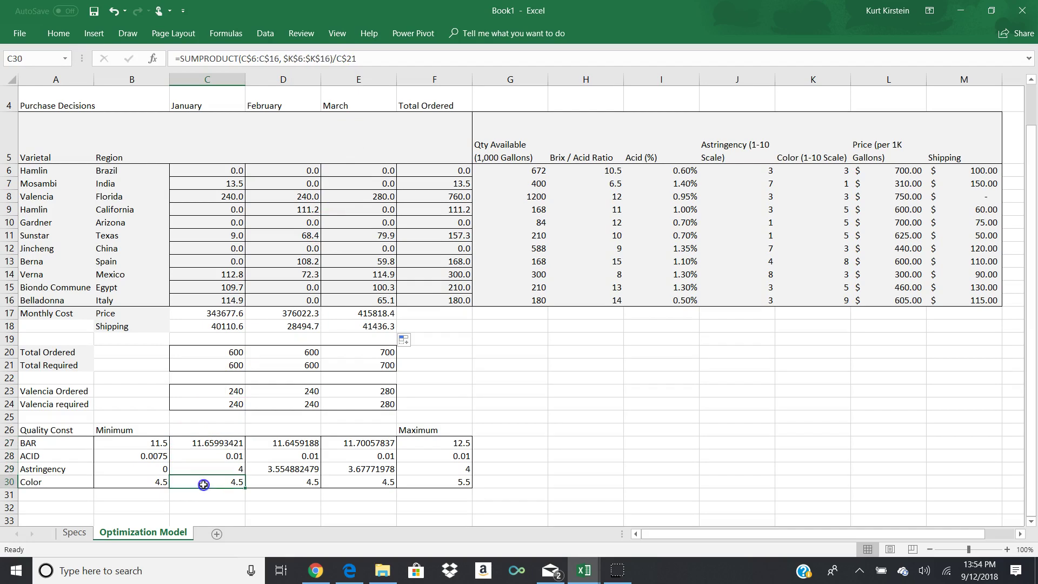
click(207, 443)
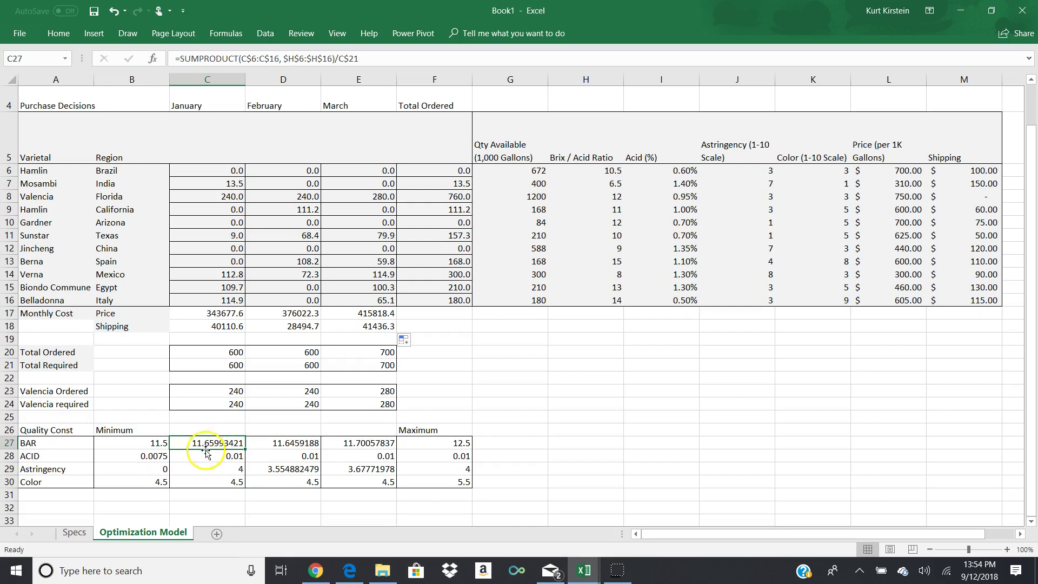
click(206, 455)
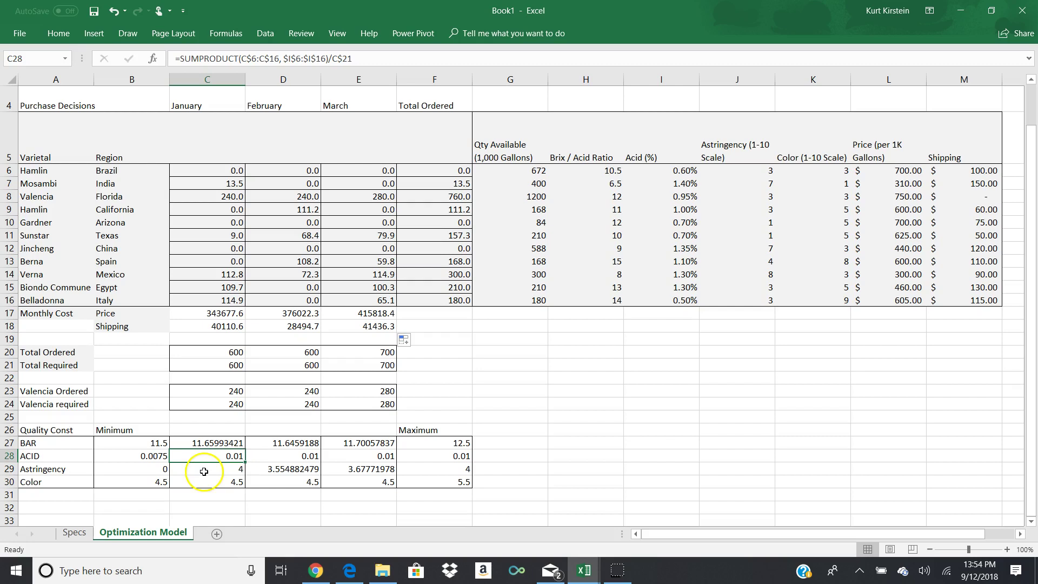
click(204, 471)
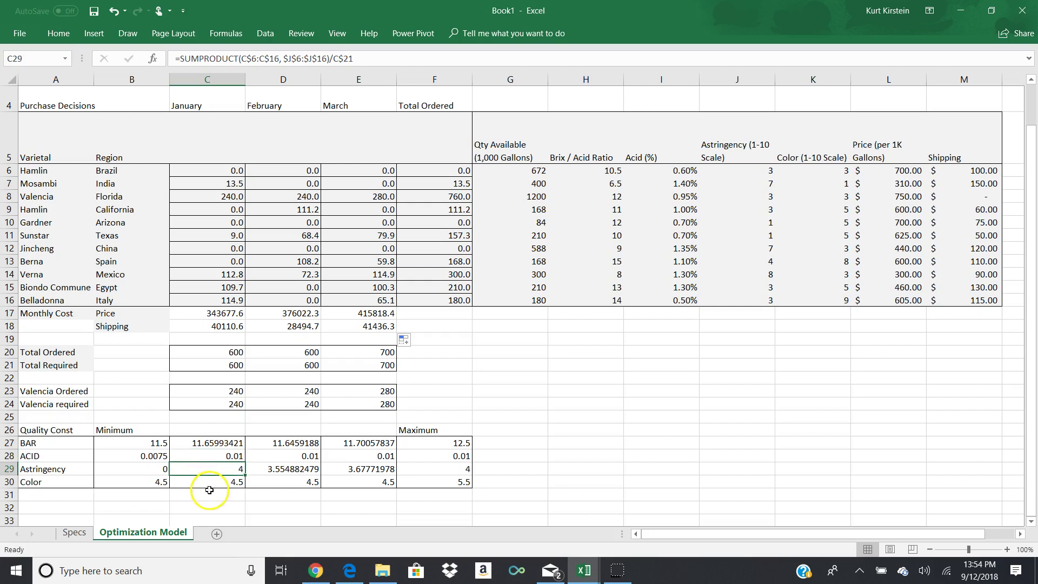
click(213, 483)
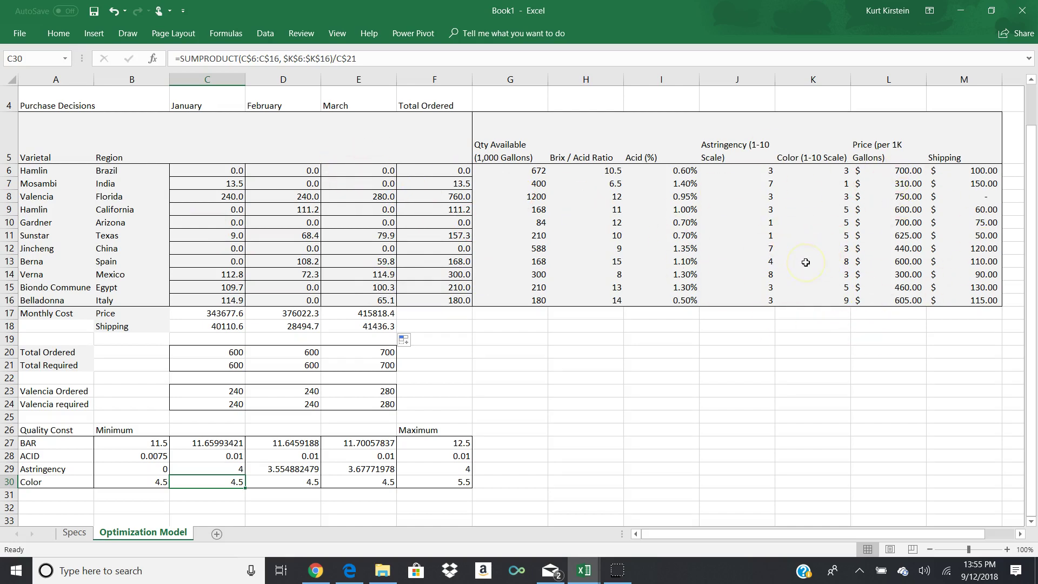
Step: Select the total cost cell A2 and go to the Data tools for Solver
scroll(651, 416, down, 1)
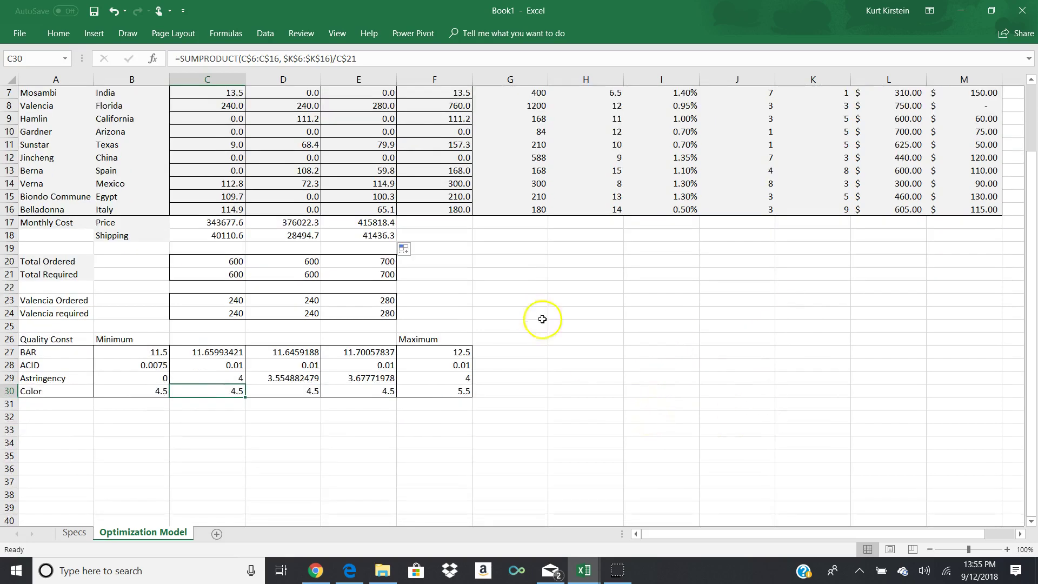
scroll(444, 419, up, 2)
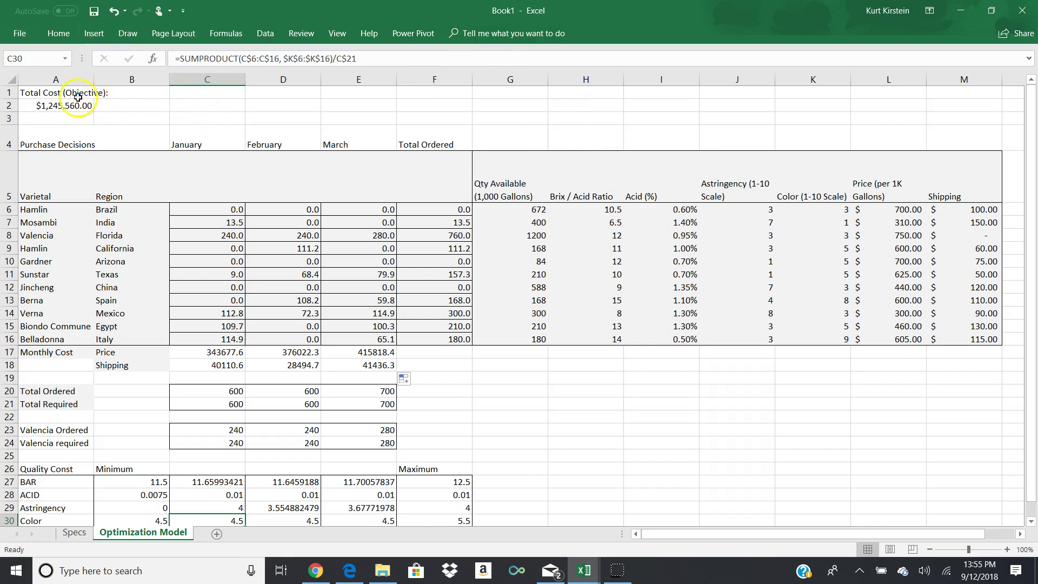
click(60, 106)
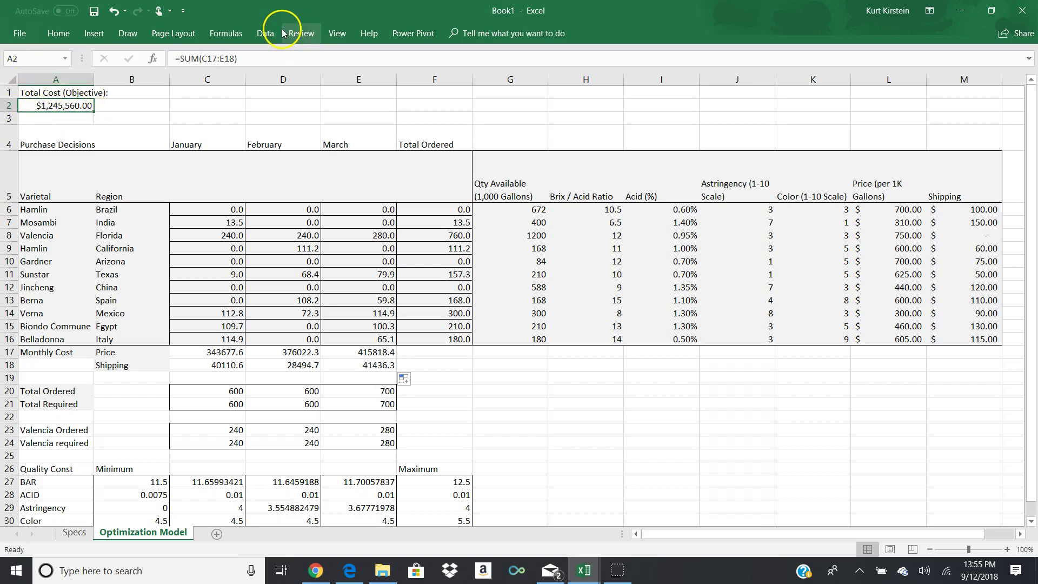
click(266, 34)
Step: Launch Solver and set its objective reference to the order quantities range $C$6:$F$16
click(908, 52)
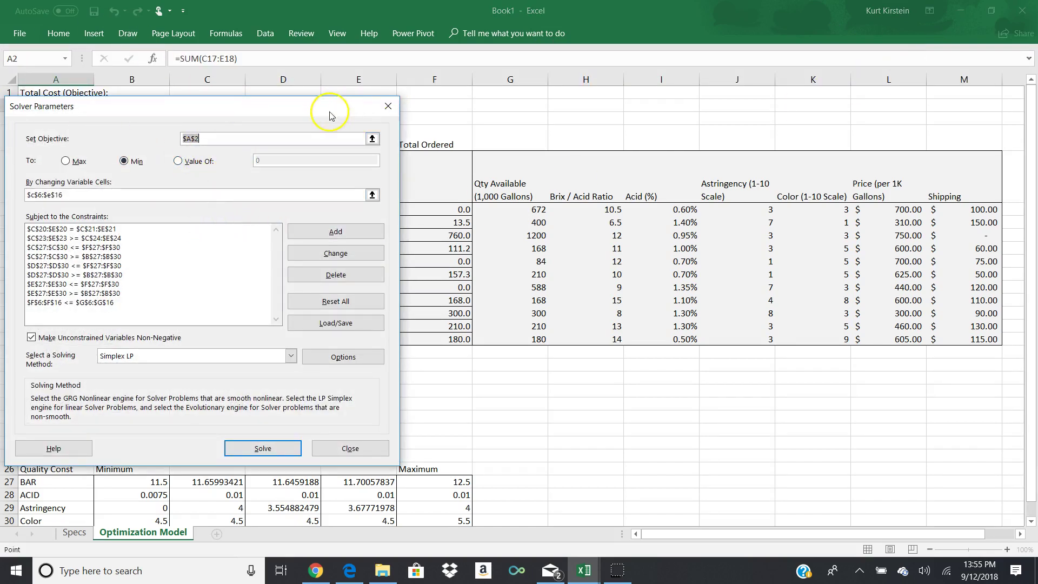
drag(336, 105, 354, 20)
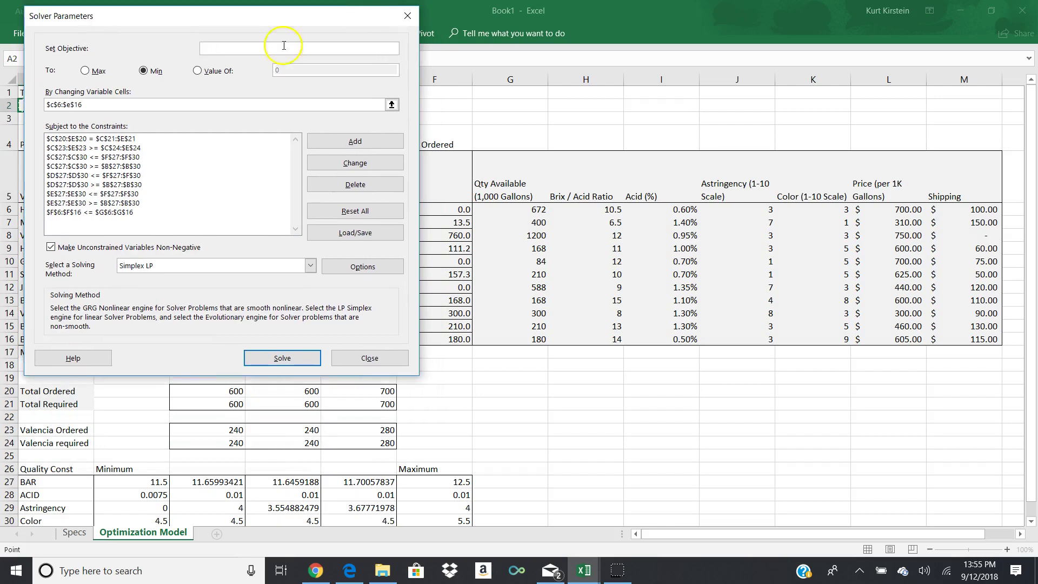
click(210, 49)
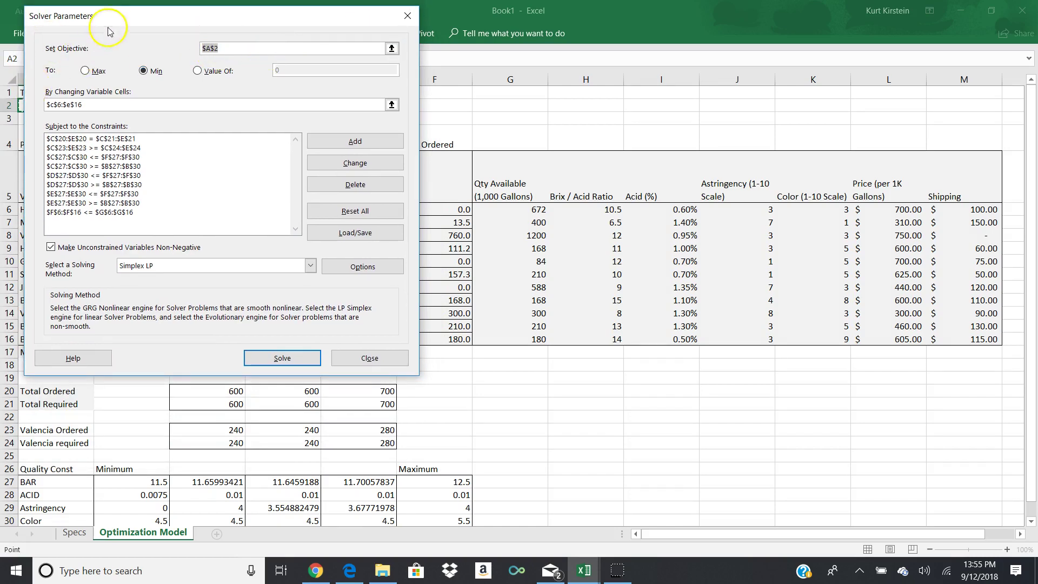
drag(120, 25, 138, 48)
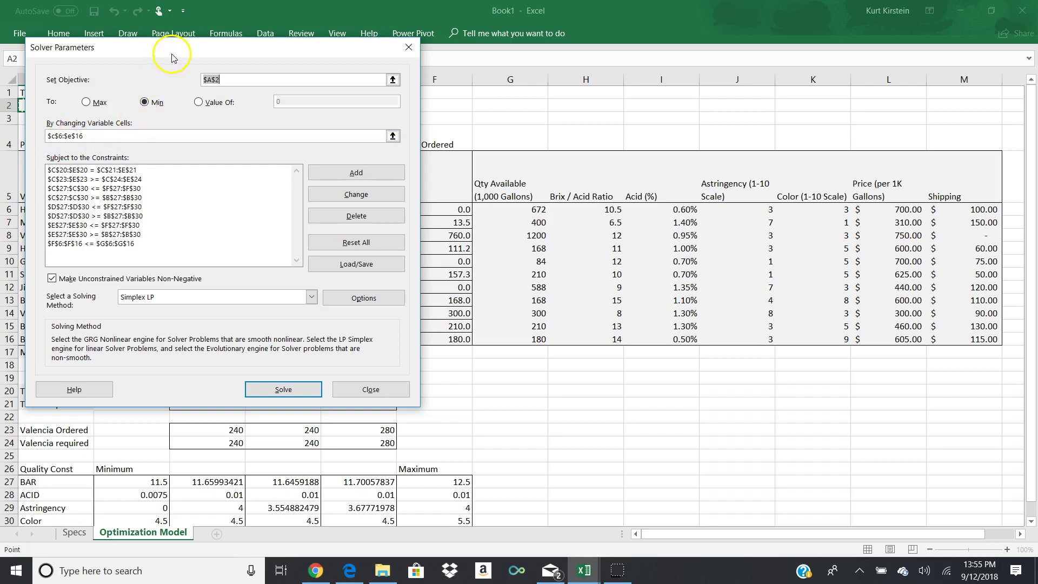
drag(169, 47, 850, 412)
click(215, 215)
drag(215, 215, 400, 340)
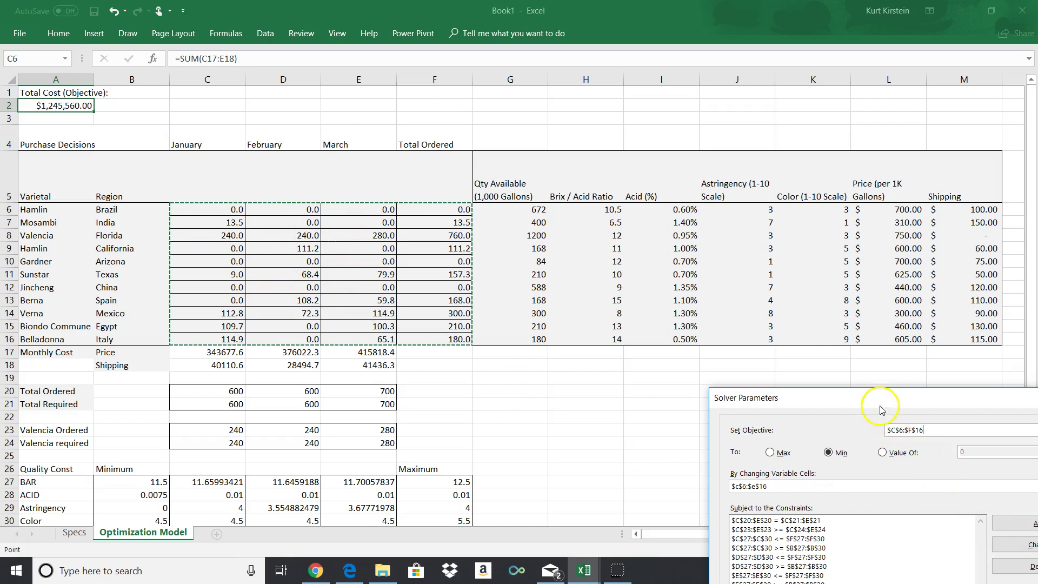
Step: Move the Solver dialog aside and reset the objective to Valencia required $C$24:$E$24
drag(869, 393, 656, 105)
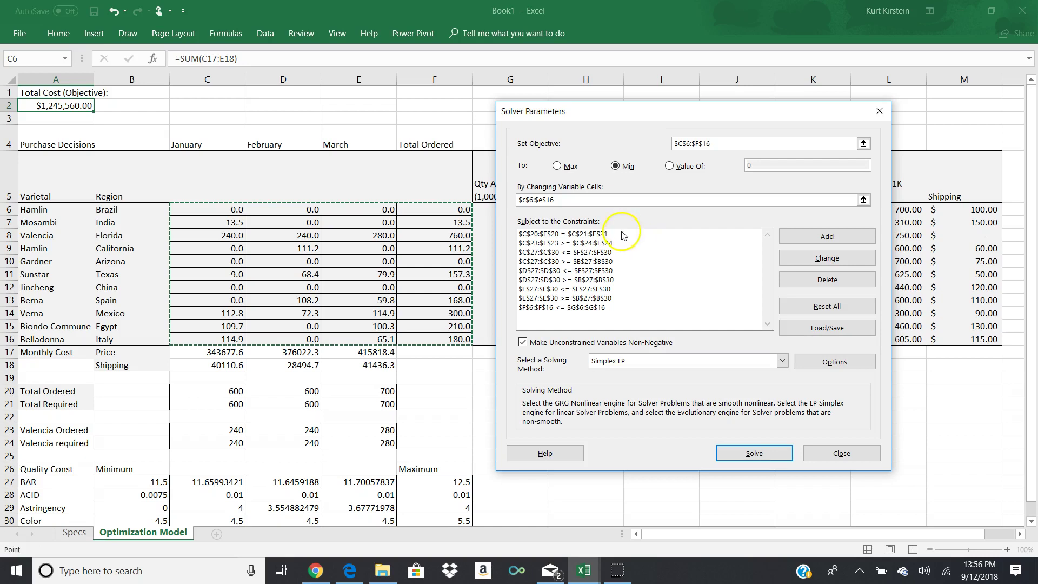
drag(637, 108, 815, 103)
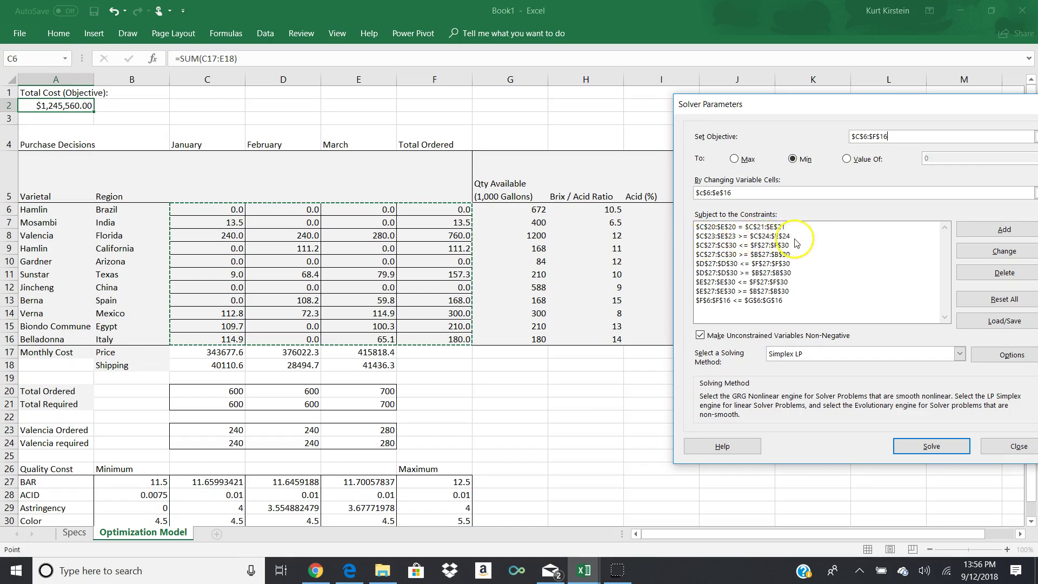
drag(220, 431, 400, 436)
click(230, 446)
drag(230, 447, 382, 440)
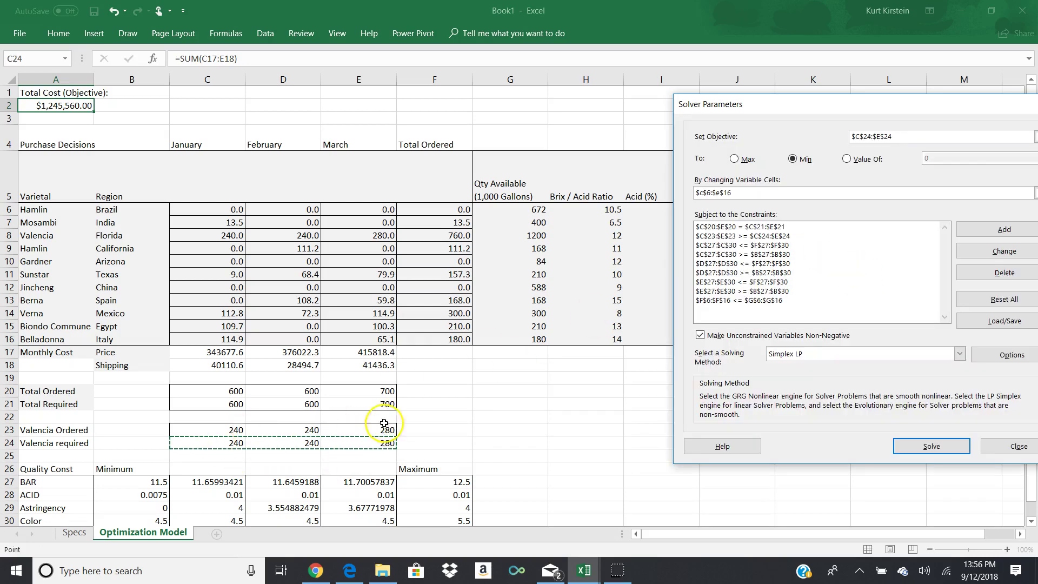
scroll(498, 483, down, 2)
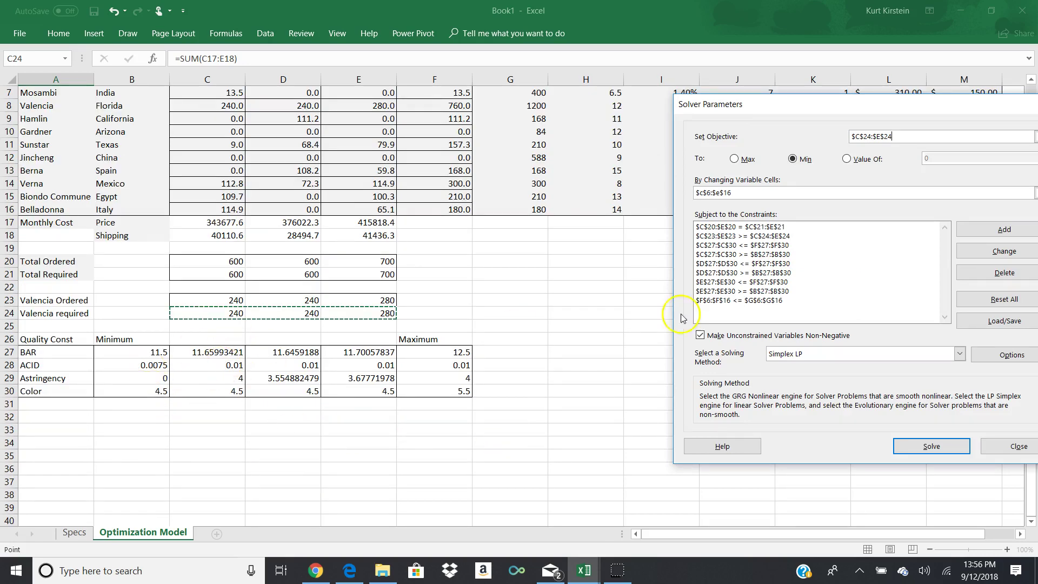
click(713, 246)
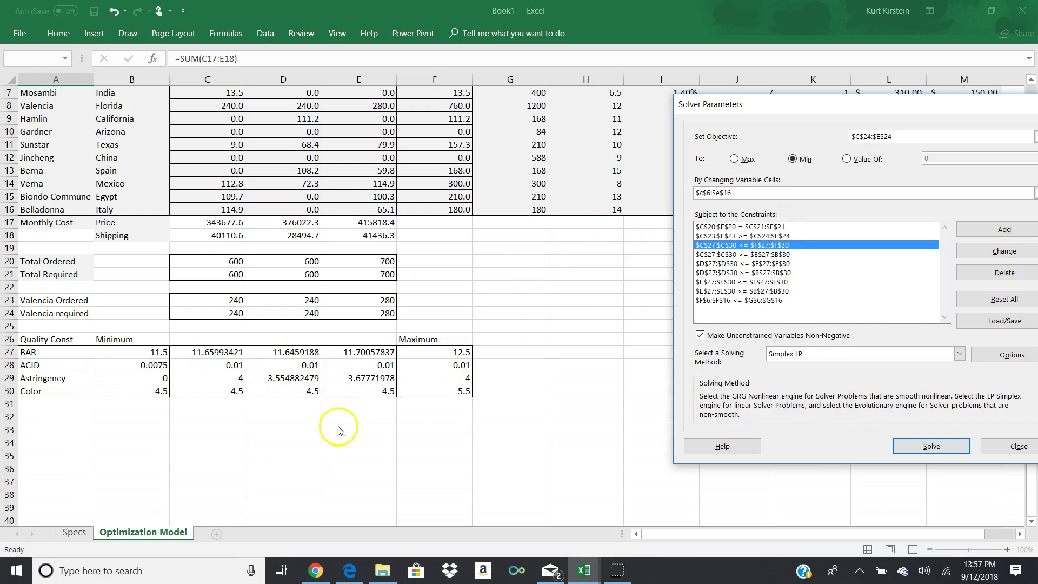
click(790, 254)
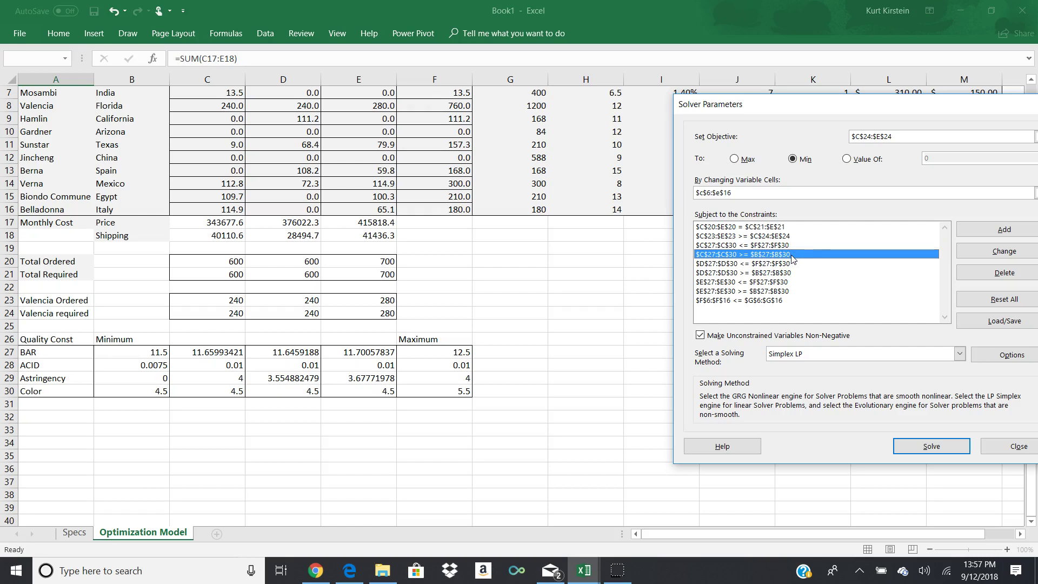
click(730, 264)
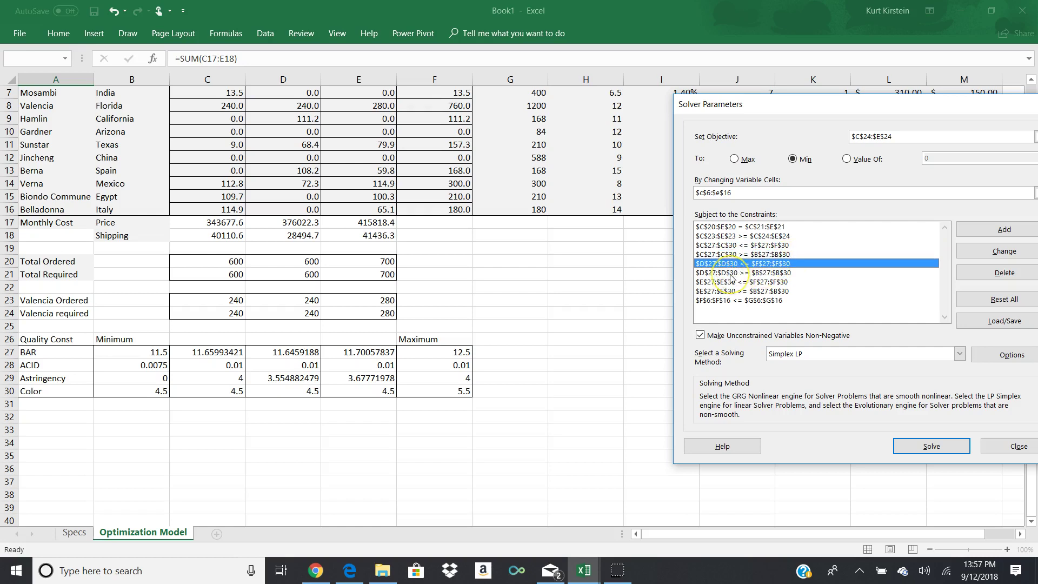
click(730, 273)
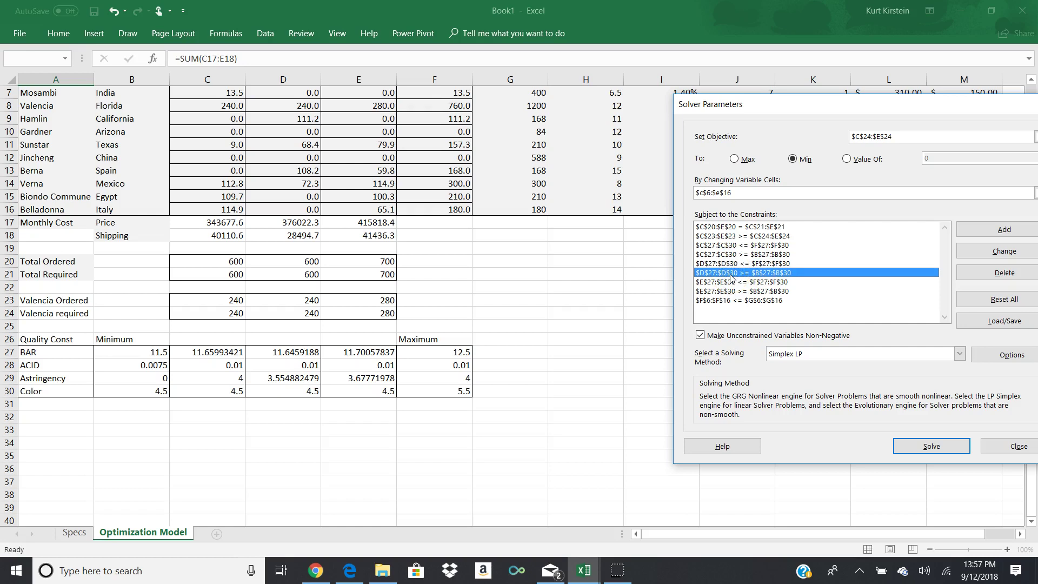
click(773, 282)
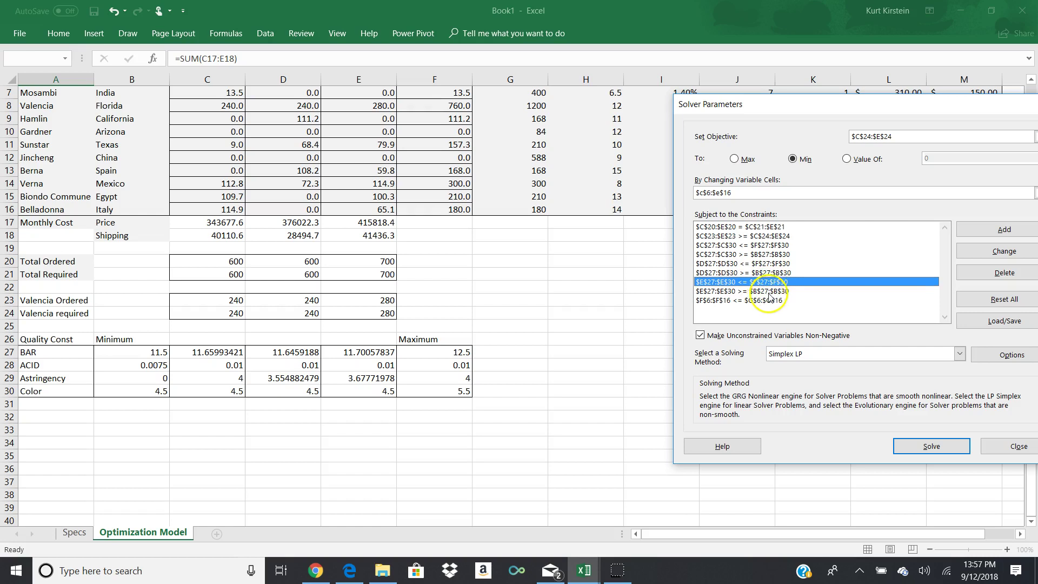
click(769, 292)
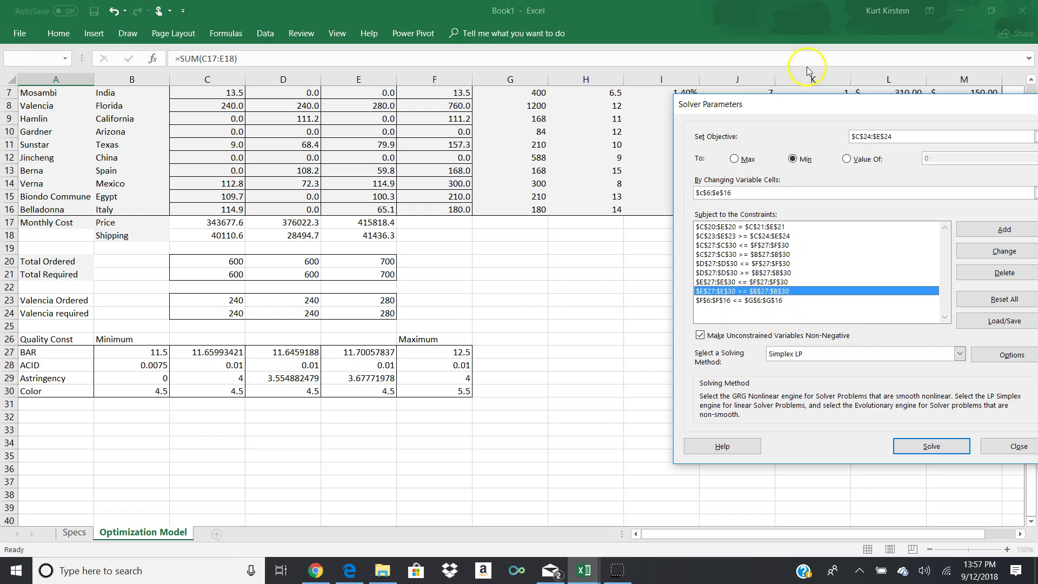
drag(807, 113, 797, 338)
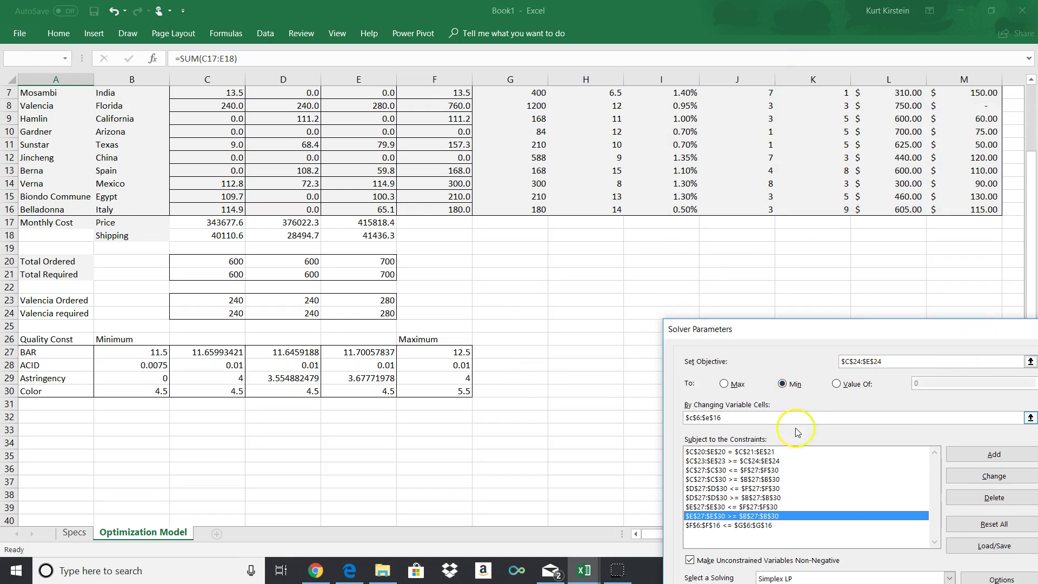
drag(935, 330, 744, 224)
click(825, 563)
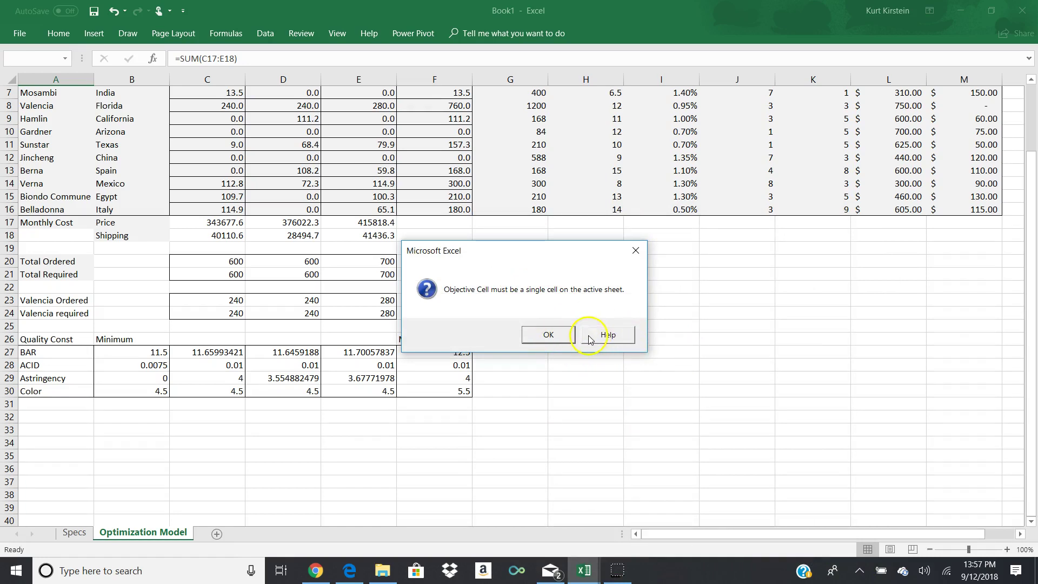
click(545, 335)
click(548, 335)
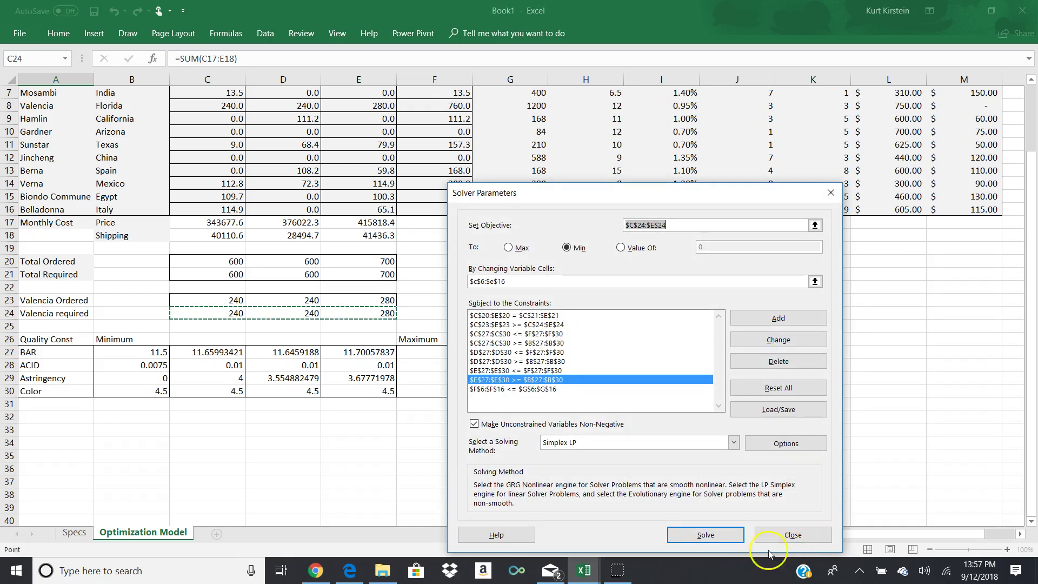
scroll(730, 519, down, 4)
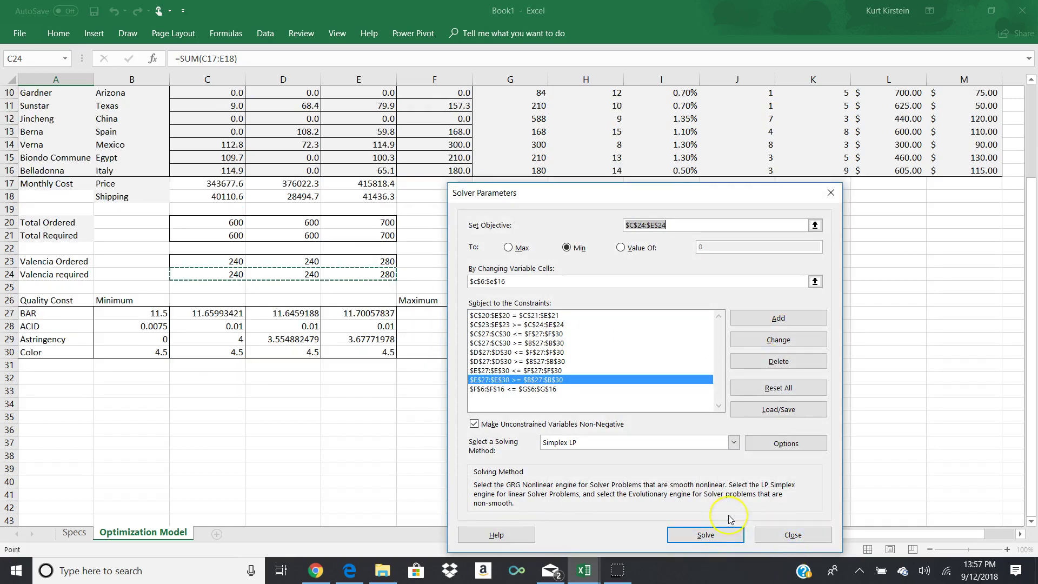
scroll(732, 497, up, 6)
scroll(724, 475, down, 5)
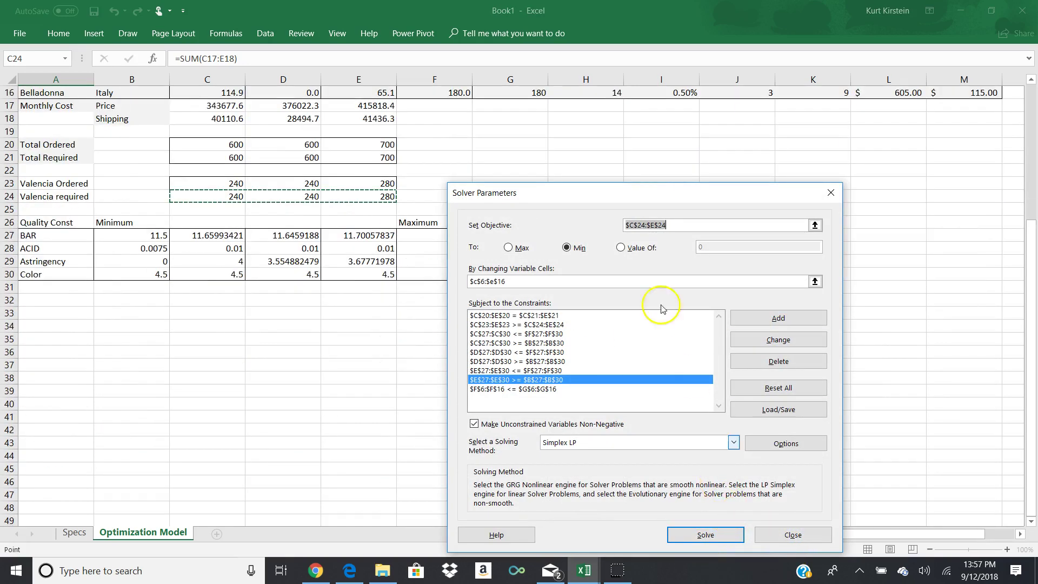
drag(706, 203, 1035, 260)
scroll(538, 273, up, 4)
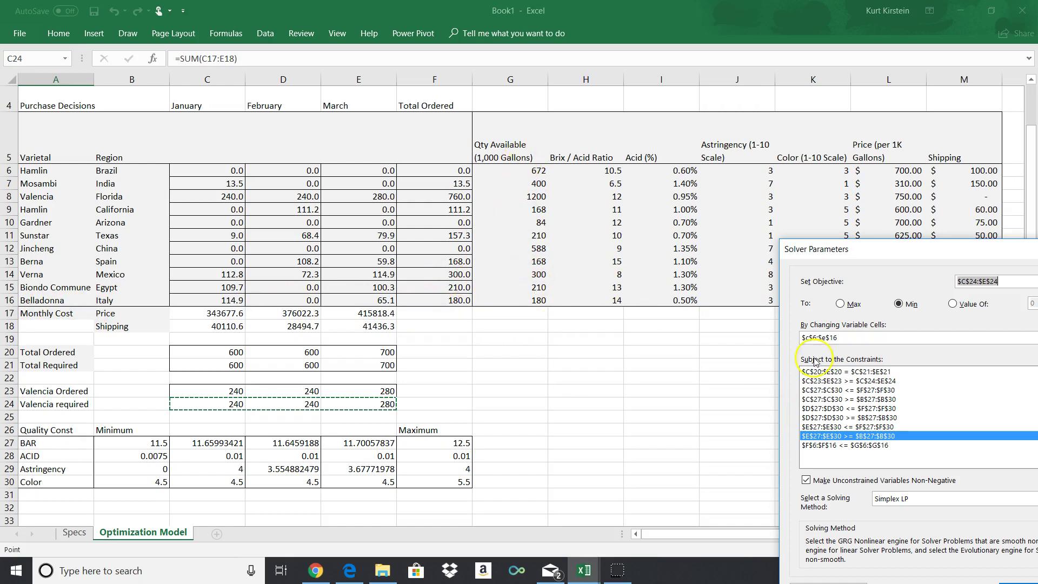
drag(869, 258, 555, 178)
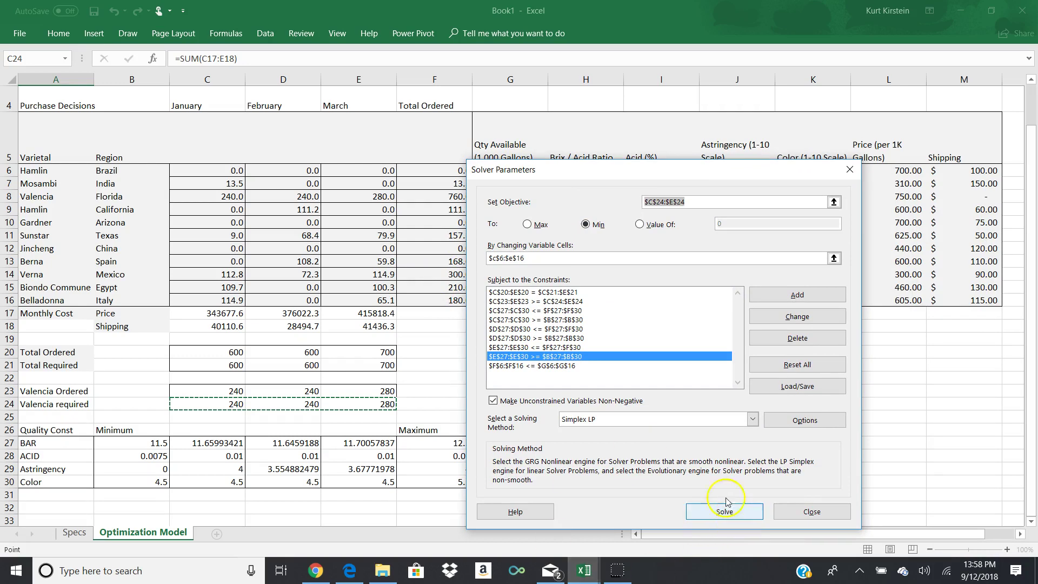
scroll(68, 127, up, 1)
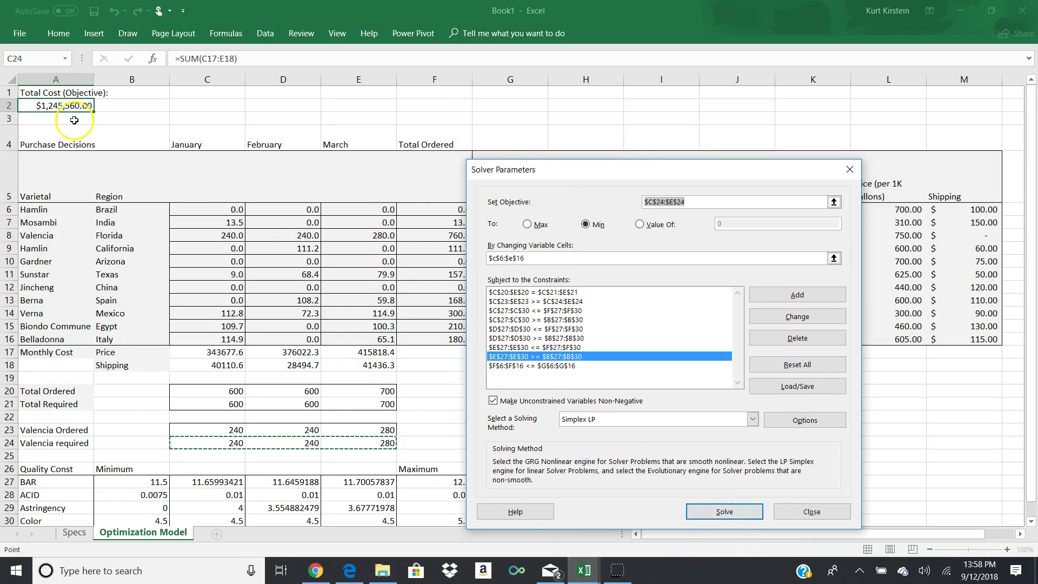
Step: Point the Solver objective back at total cost $A$2 and close the dialog
click(69, 106)
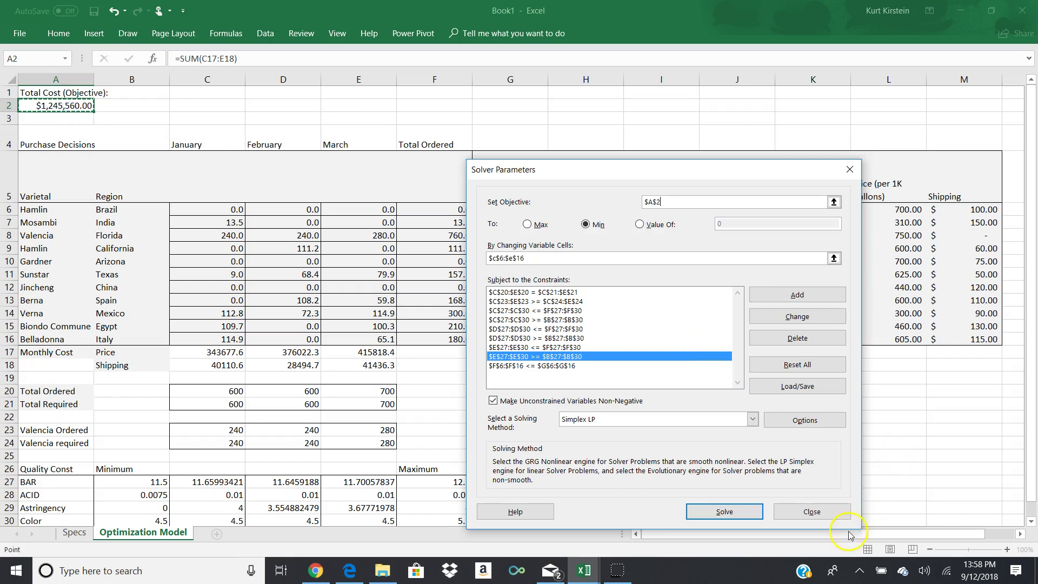
click(811, 512)
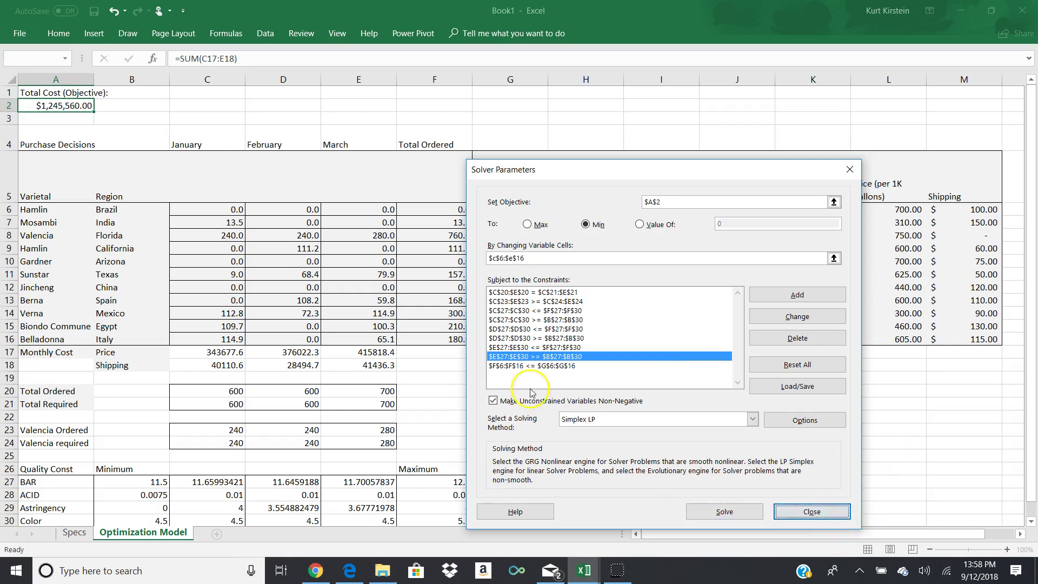